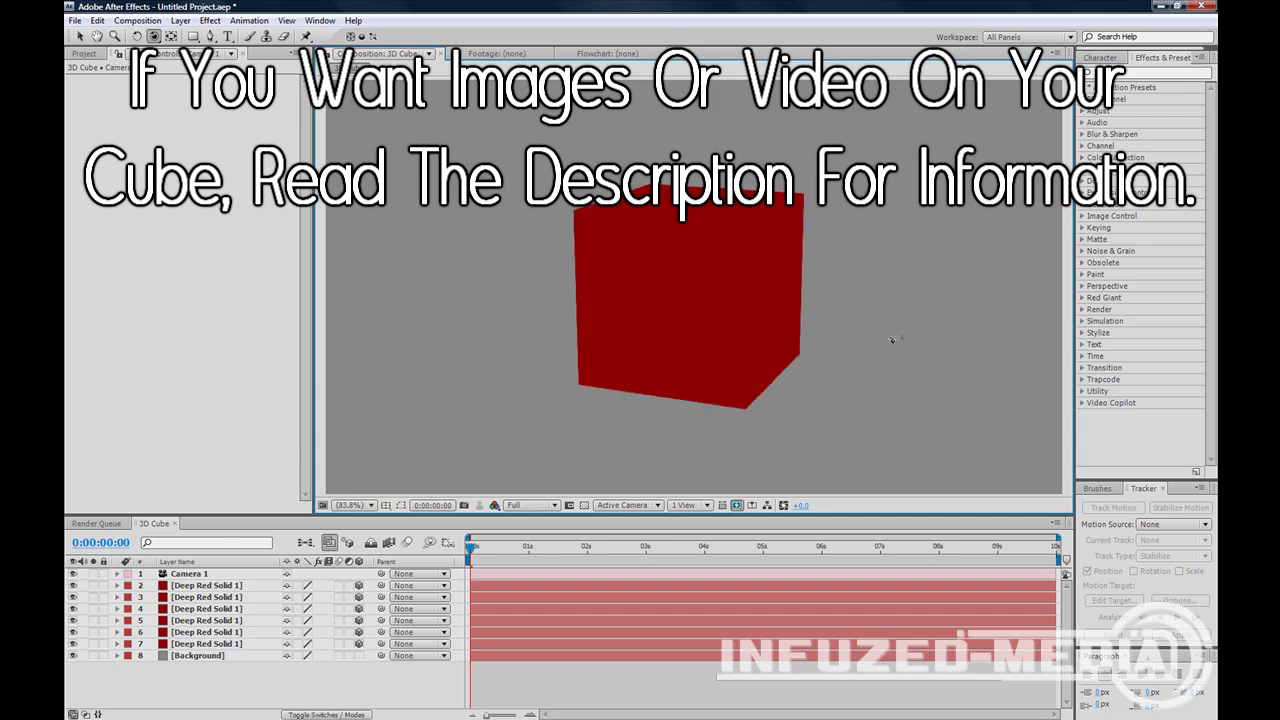
Orbit the camera around the finished red demo cube to show it from another side
{"action": "left_click_drag", "start_coordinate": [892, 340], "coordinate": [323, 336]}
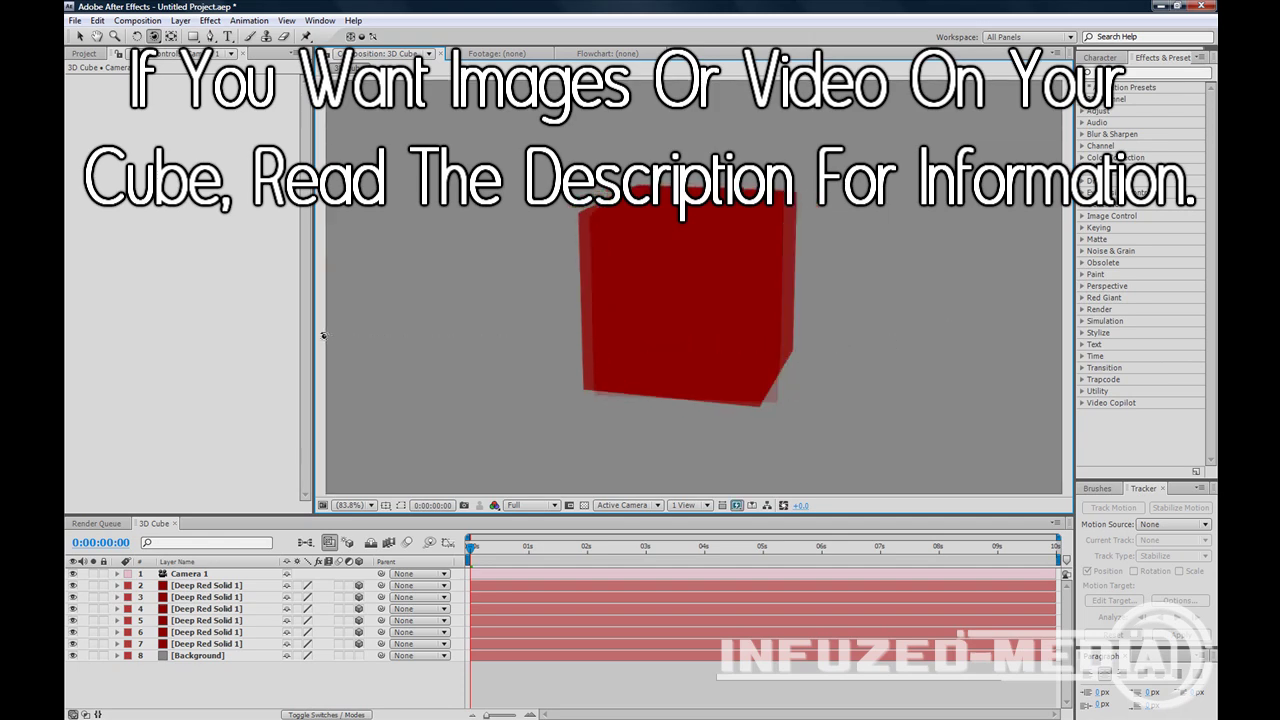
{"action": "left_click_drag", "start_coordinate": [654, 300], "coordinate": [446, 193]}
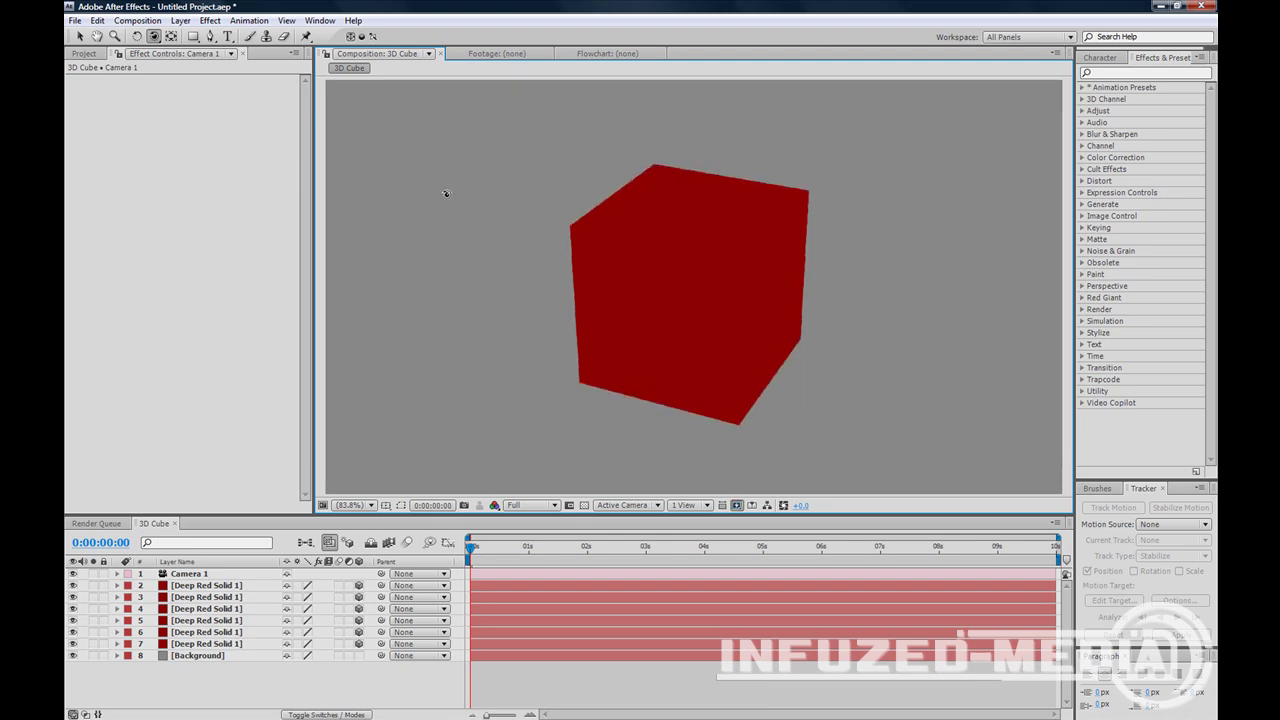
{"action": "left_click", "coordinate": [137, 20]}
Create a 1280x720, 24 fps, 10-second composition named Cube_Tutorial
{"action": "left_click", "coordinate": [140, 35]}
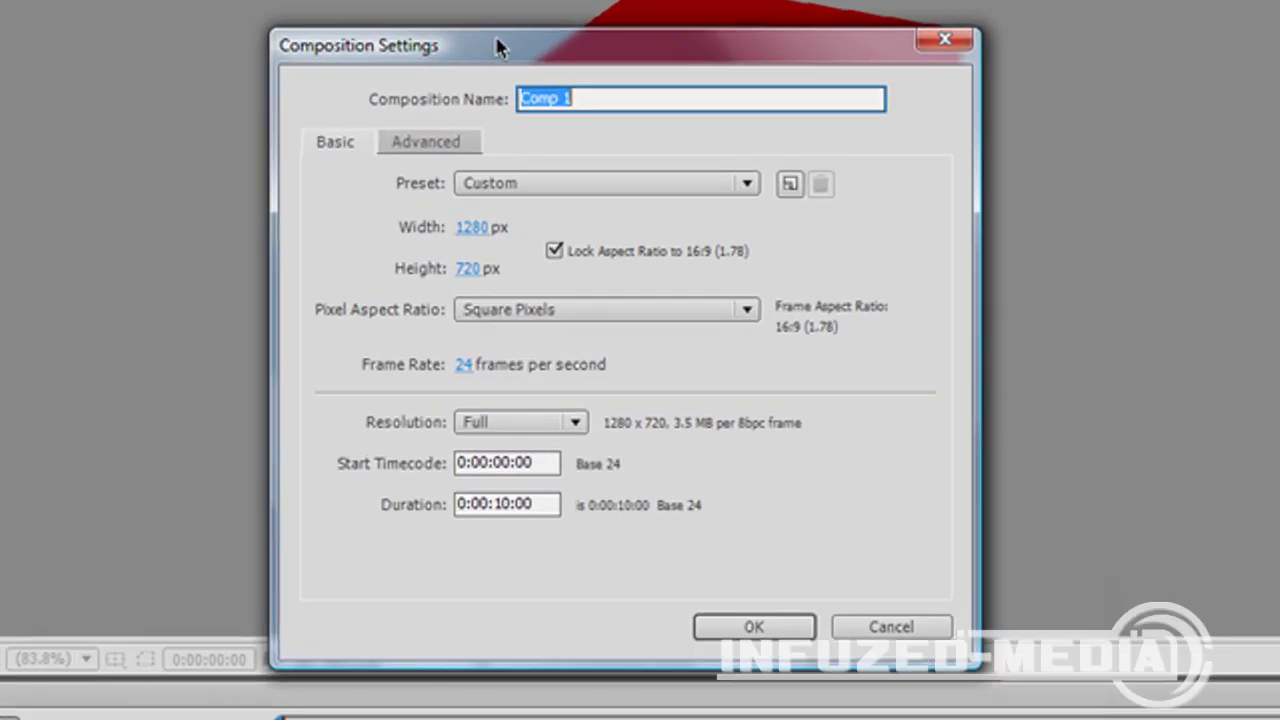
{"action": "type", "text": "C"}
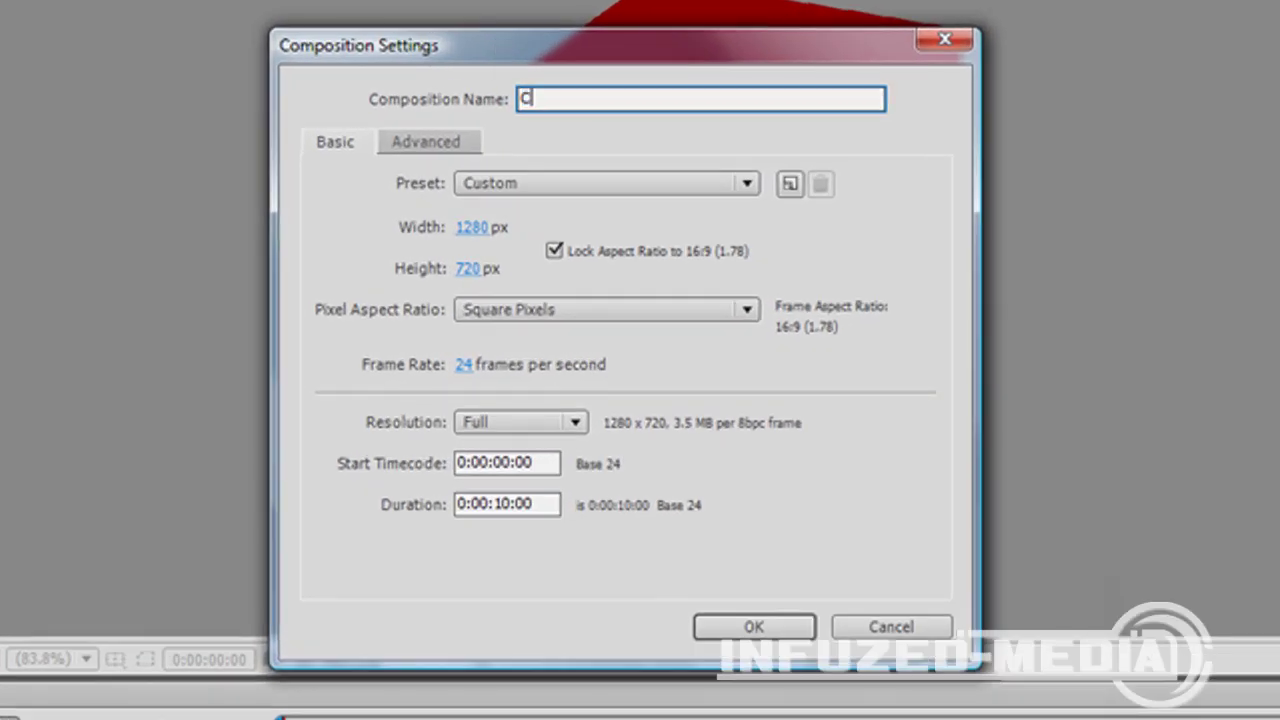
{"action": "type", "text": "ube_Tutorial"}
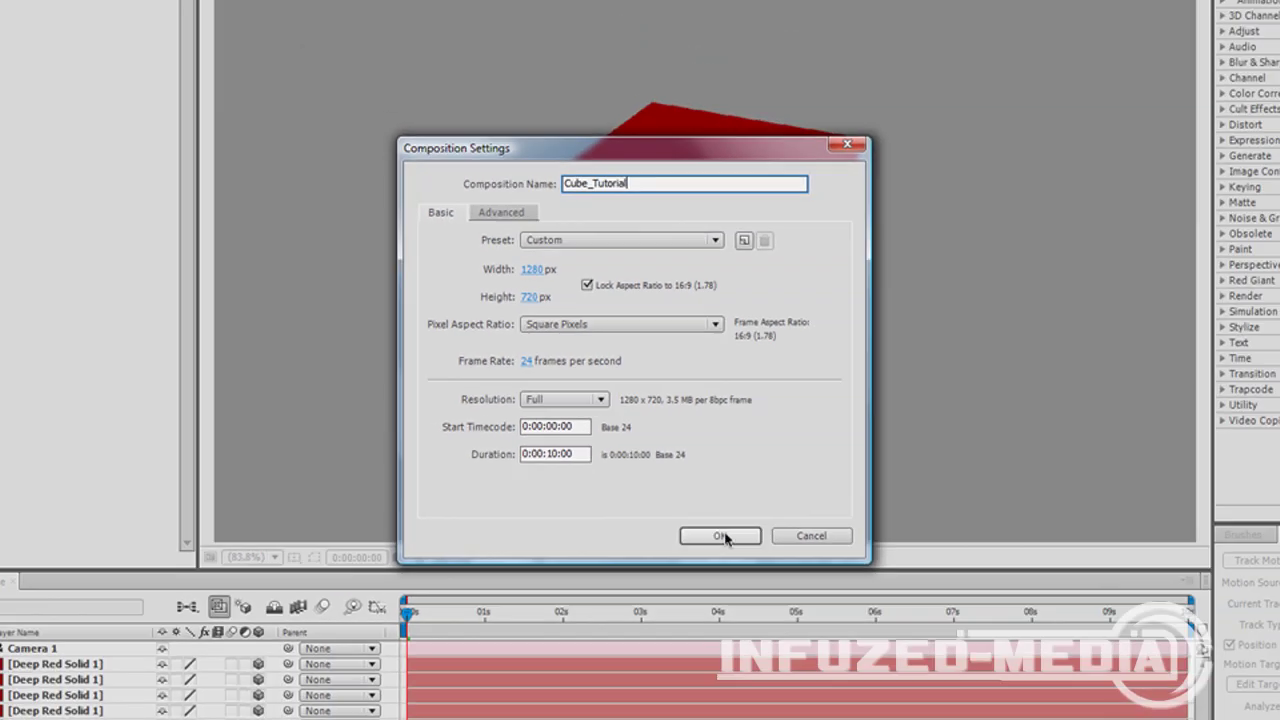
{"action": "left_click", "coordinate": [752, 627]}
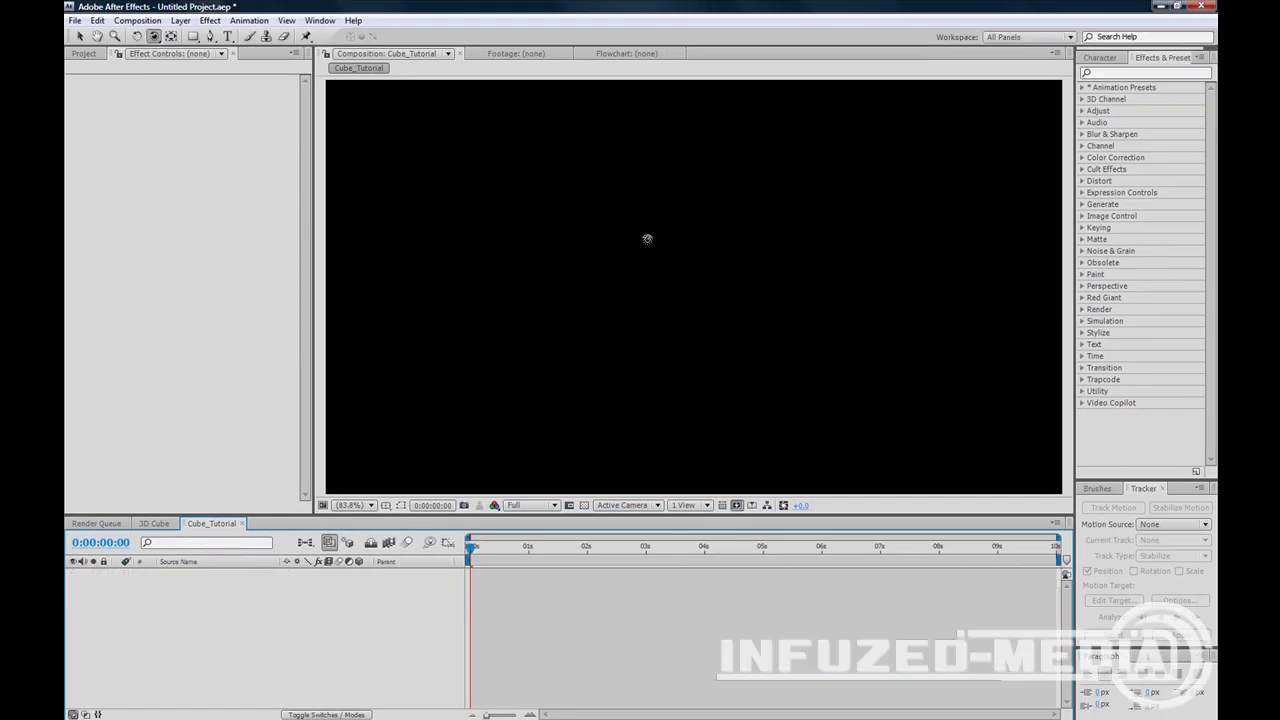
Add a comp-sized light grey solid named Background, then deselect it
{"action": "scroll", "coordinate": [642, 240], "scroll_direction": "down", "scroll_amount": 2}
{"action": "left_click", "coordinate": [180, 20]}
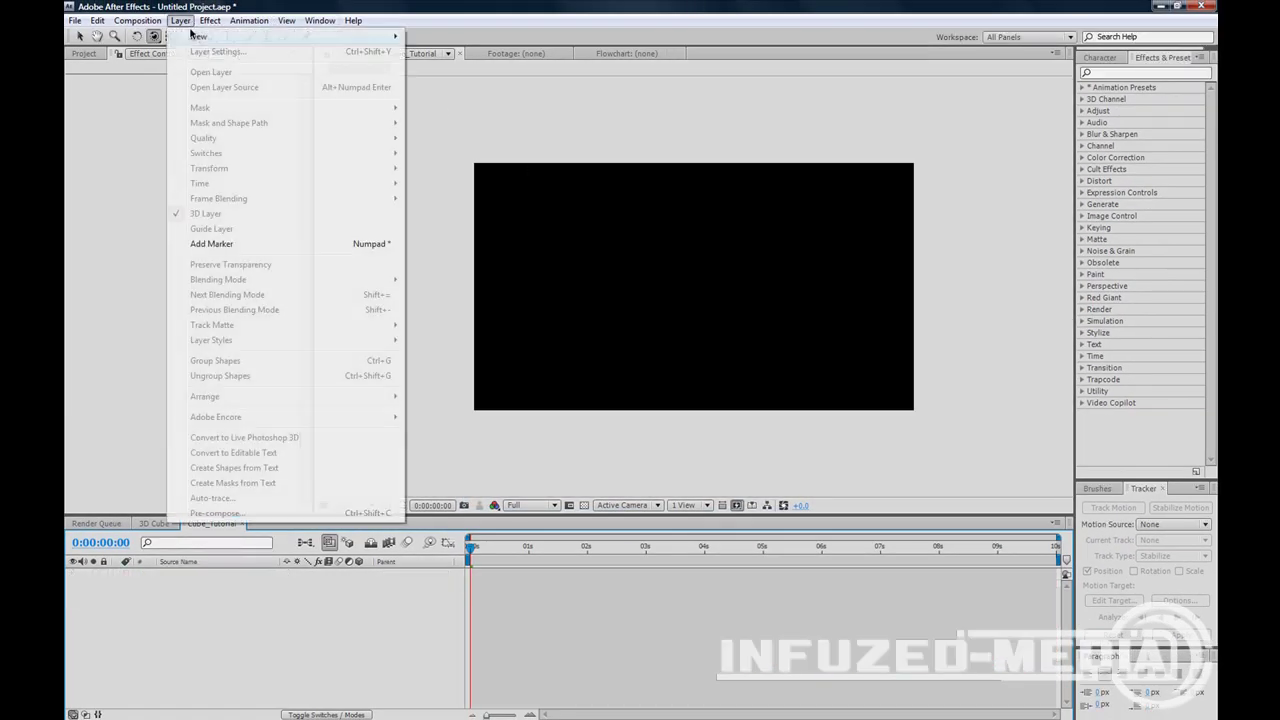
{"action": "mouse_move", "coordinate": [240, 32]}
{"action": "left_click", "coordinate": [463, 48]}
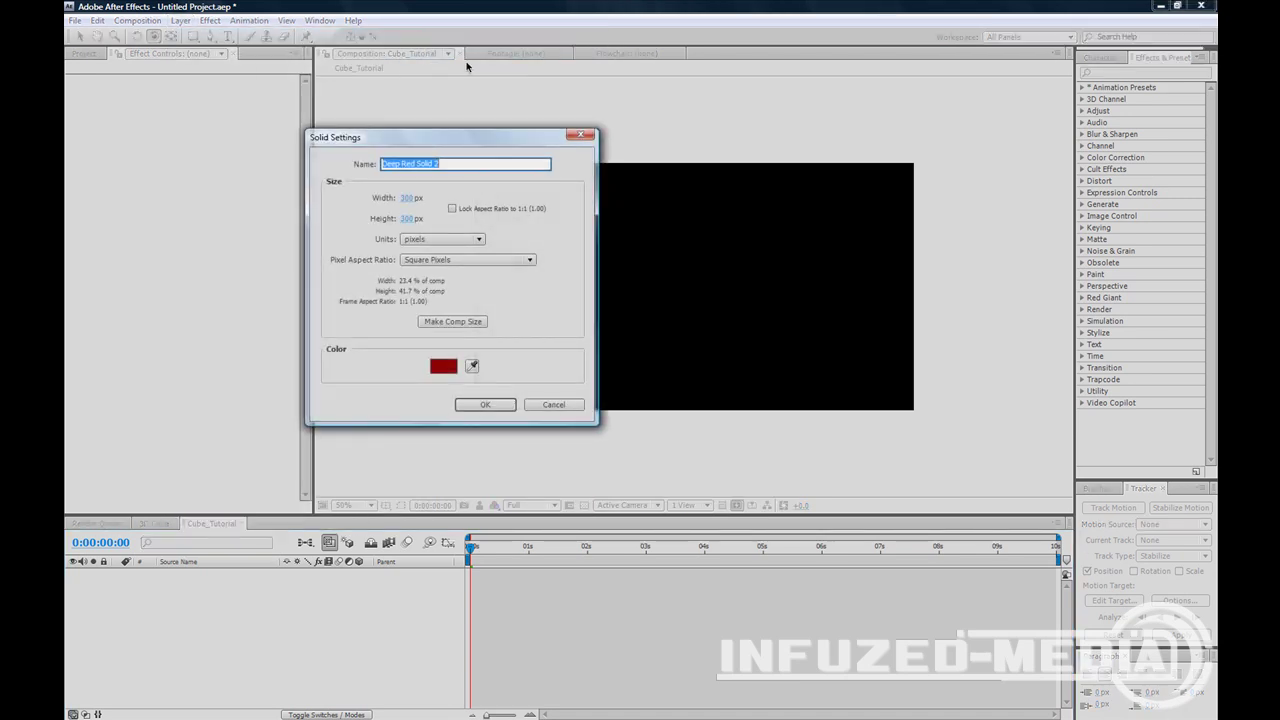
{"action": "type", "text": "Blac"}
{"action": "left_click", "coordinate": [443, 366]}
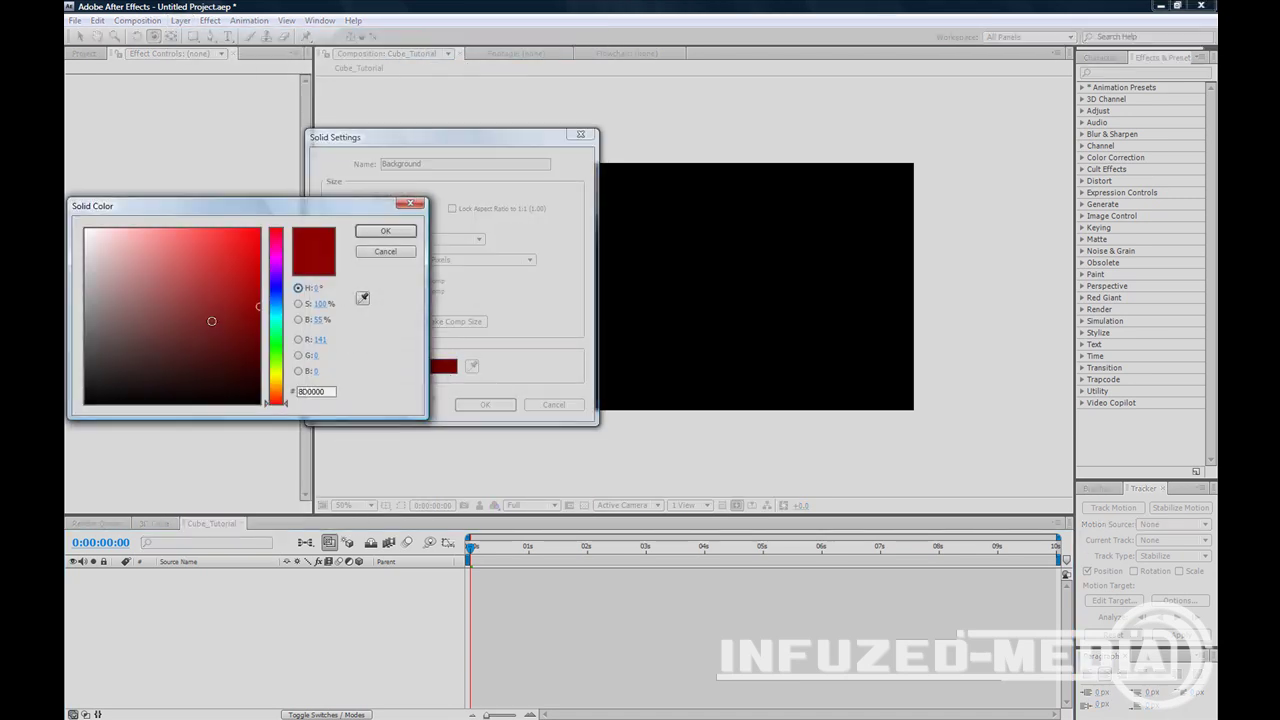
{"action": "left_click_drag", "start_coordinate": [98, 286], "coordinate": [70, 281]}
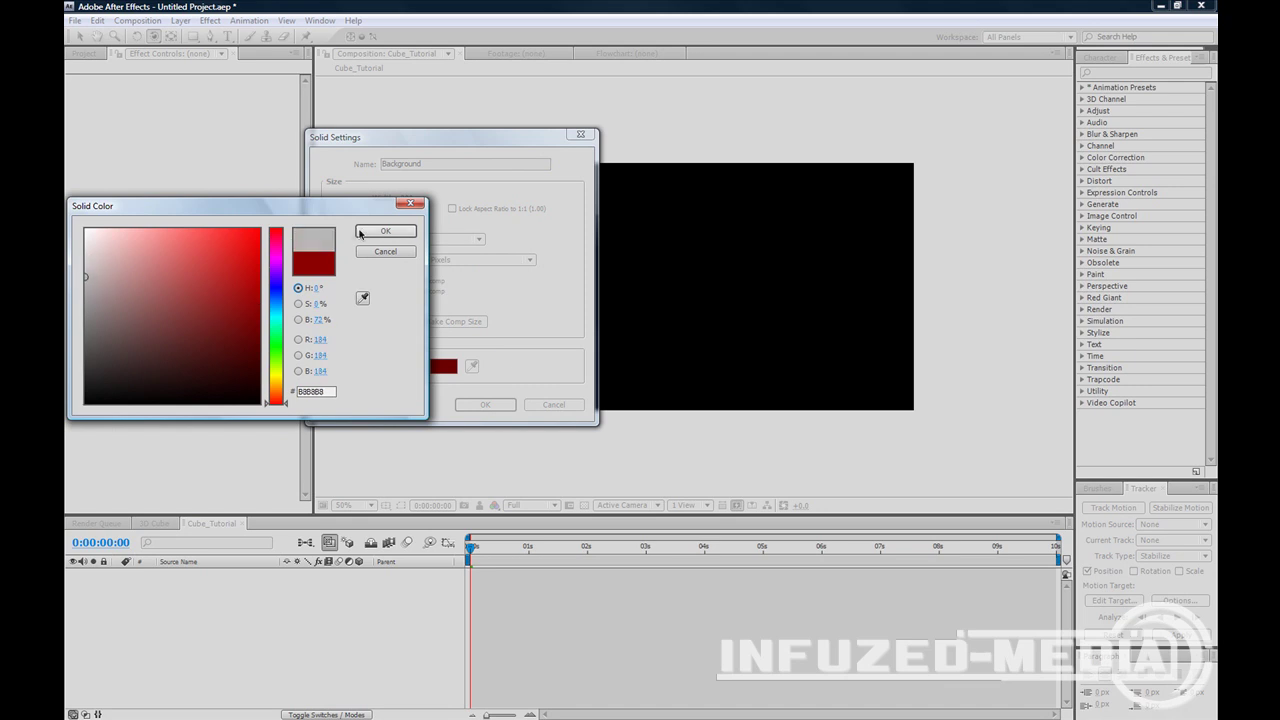
{"action": "left_click", "coordinate": [360, 233]}
{"action": "left_click", "coordinate": [450, 322]}
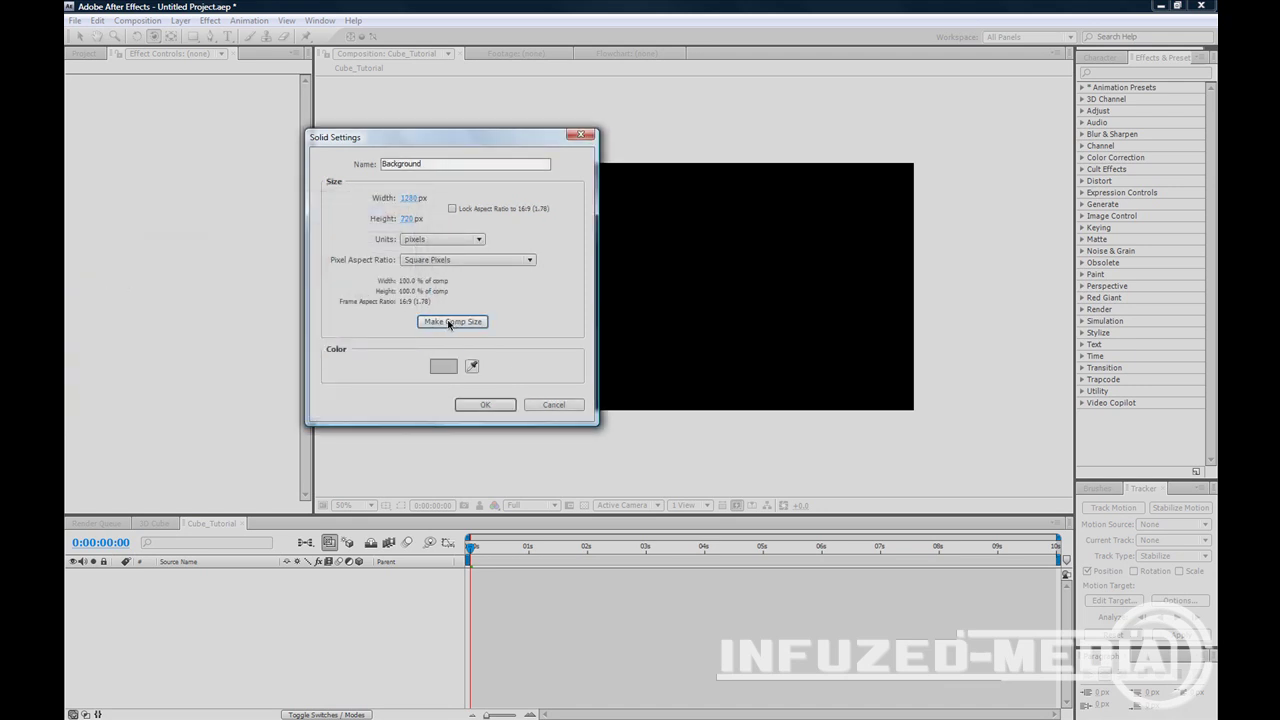
{"action": "left_click", "coordinate": [488, 406]}
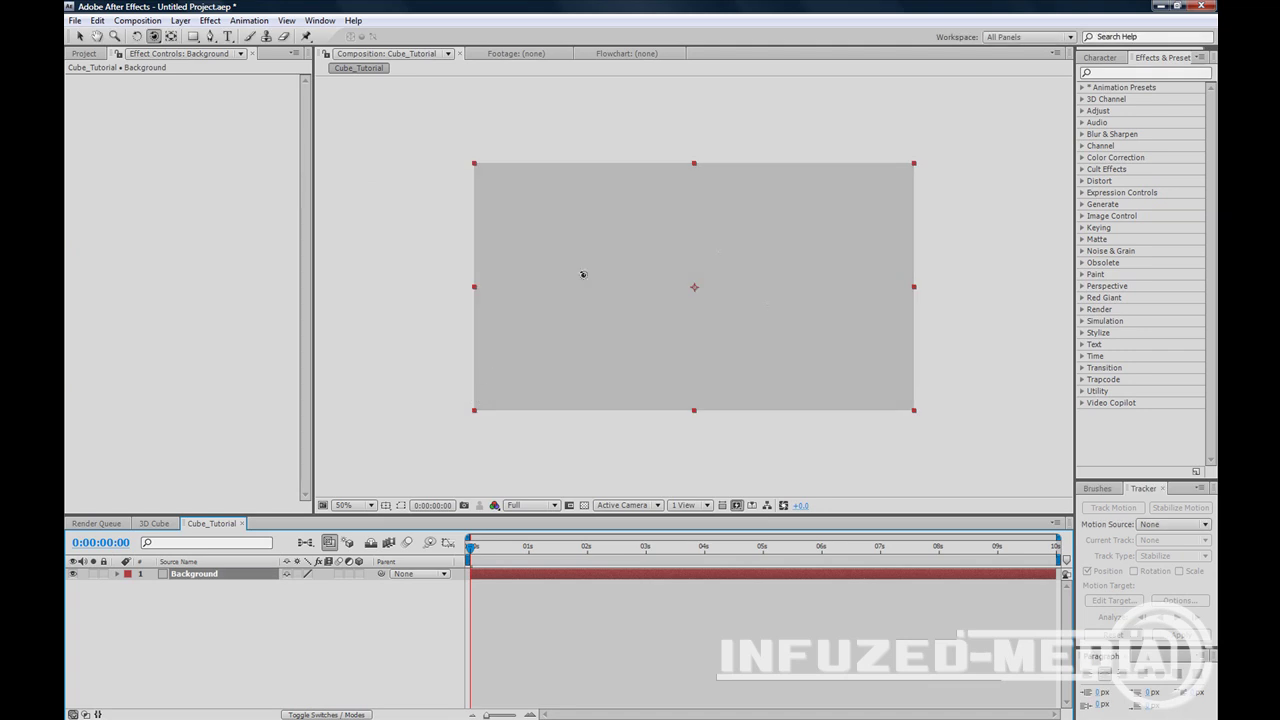
{"action": "left_click", "coordinate": [80, 36]}
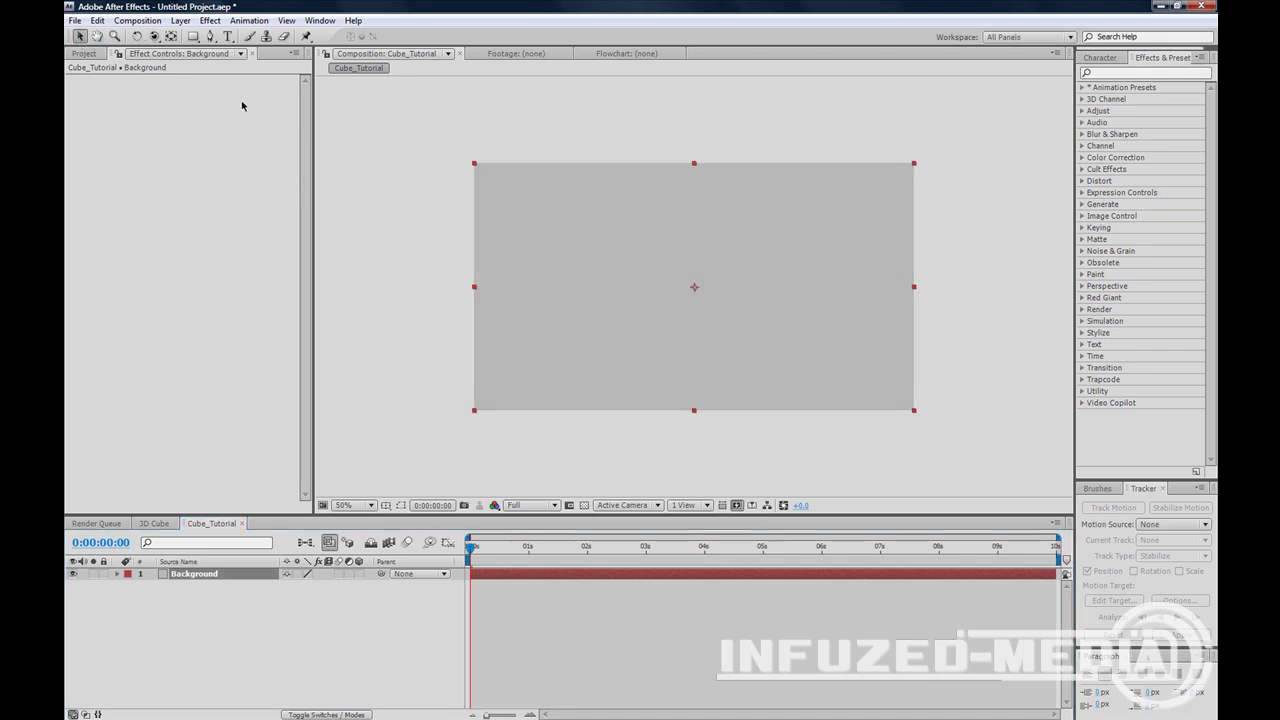
{"action": "left_click", "coordinate": [408, 197]}
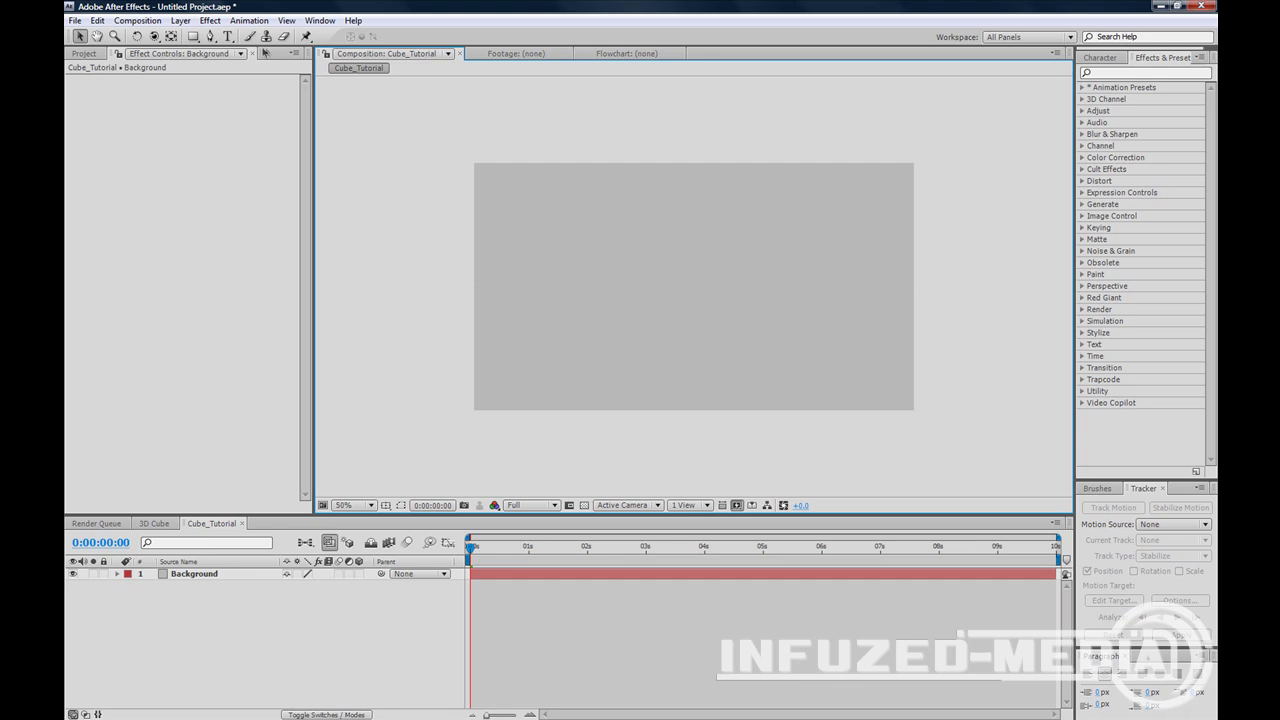
Start a new solid named Cube_Surface with width and height of 300
{"action": "left_click", "coordinate": [181, 19]}
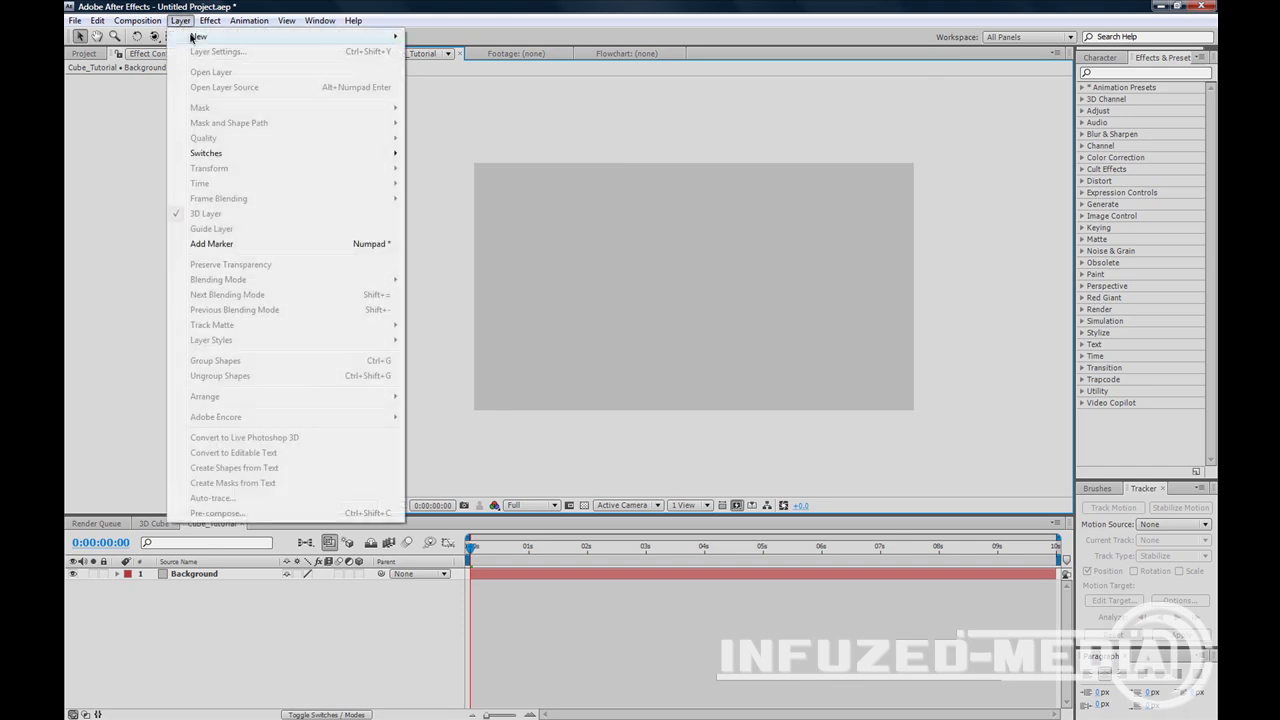
{"action": "mouse_move", "coordinate": [215, 36]}
{"action": "left_click", "coordinate": [478, 52]}
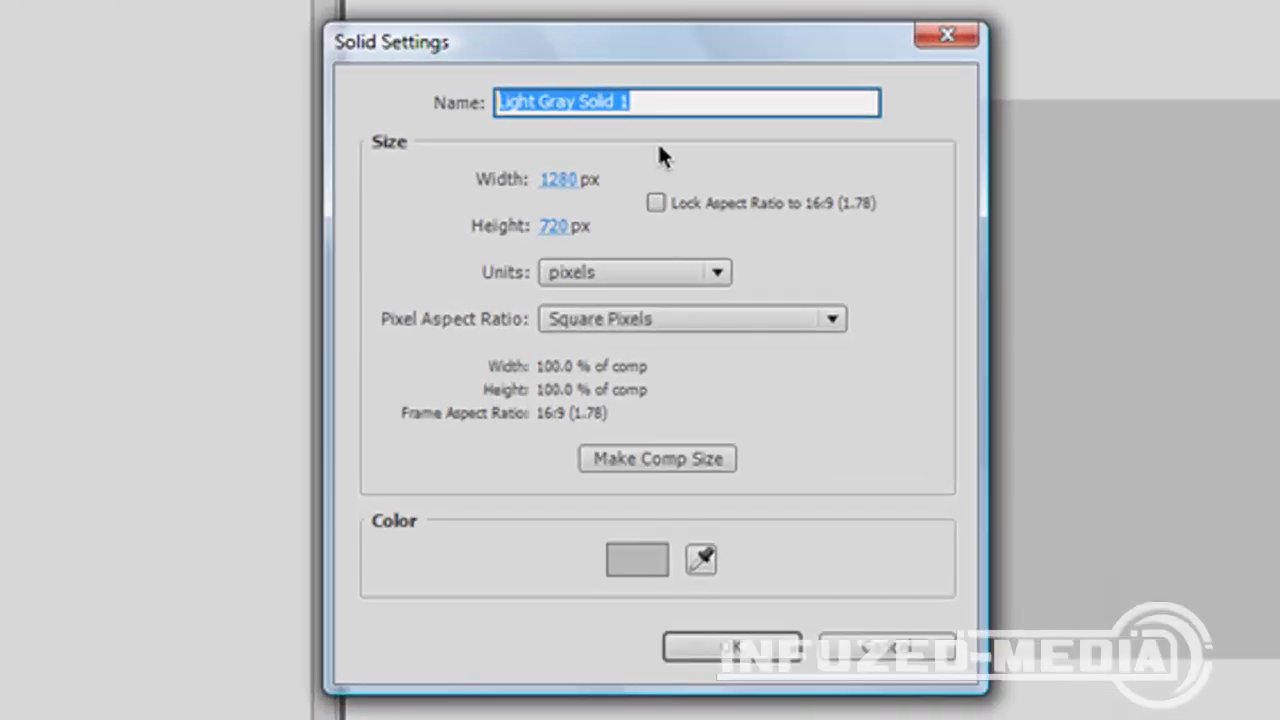
{"action": "type", "text": "Cube"}
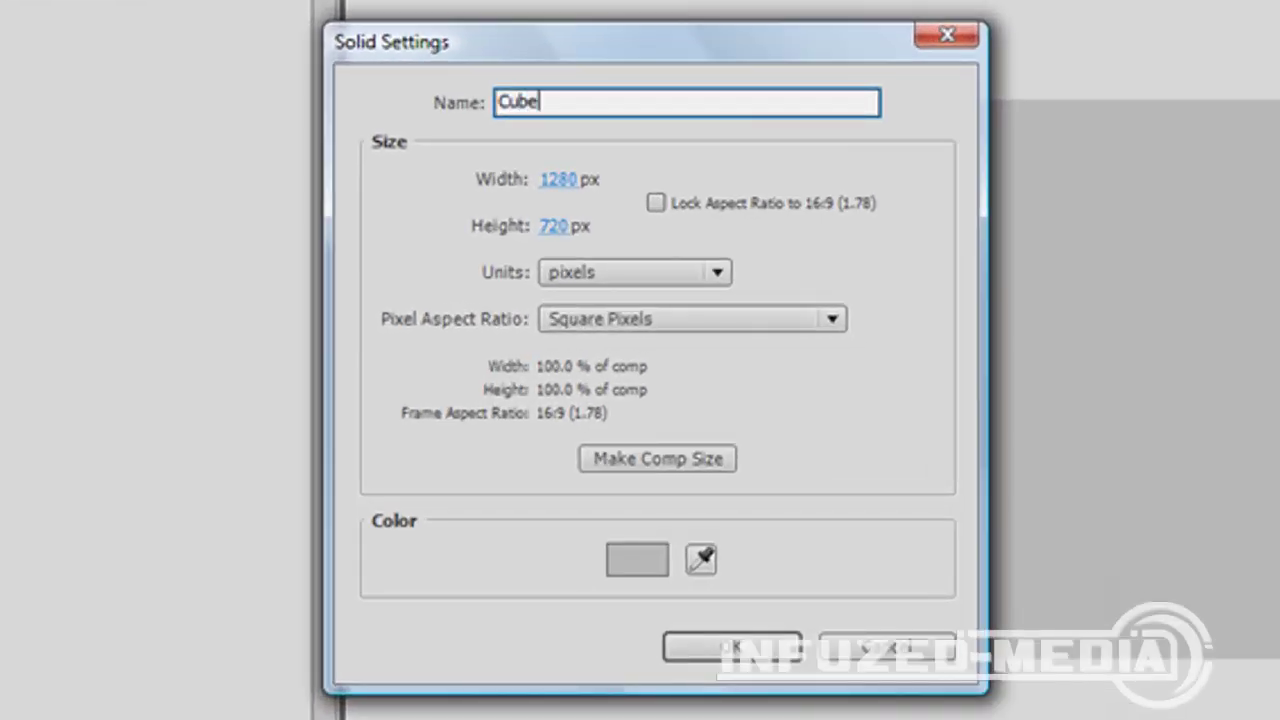
{"action": "type", "text": "_Surface"}
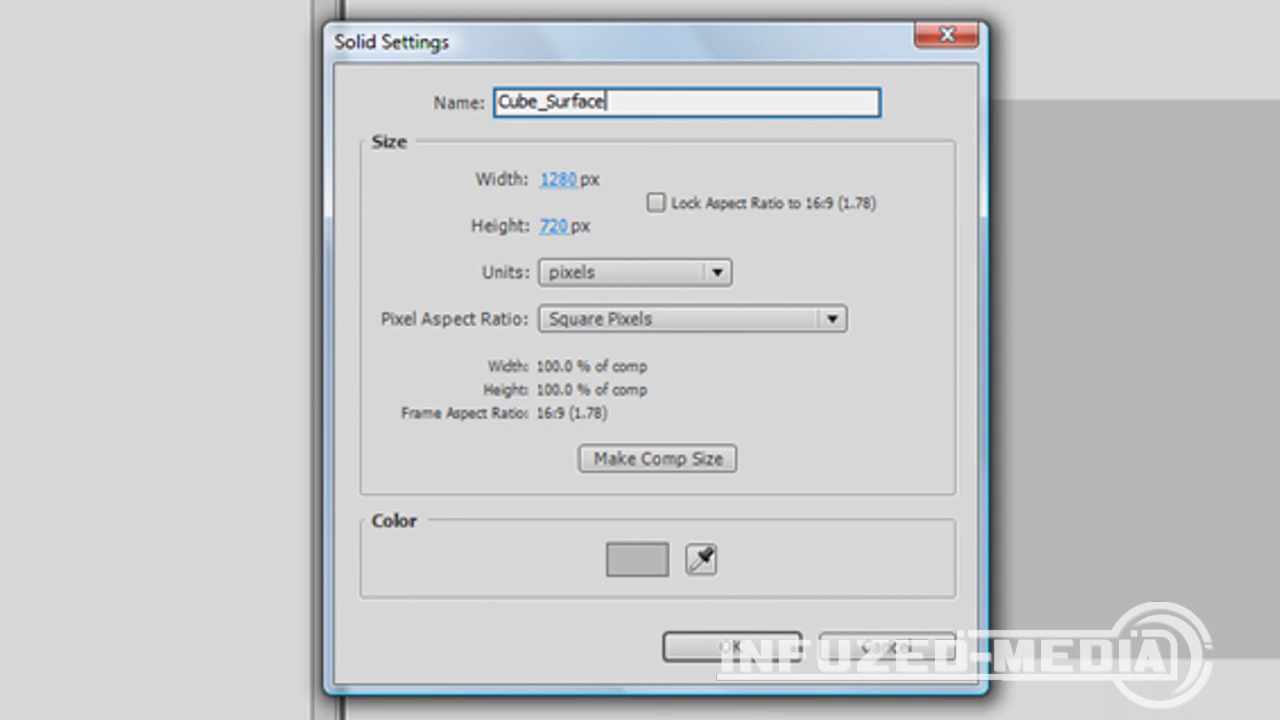
{"action": "left_click", "coordinate": [557, 182]}
{"action": "type", "text": "300"}
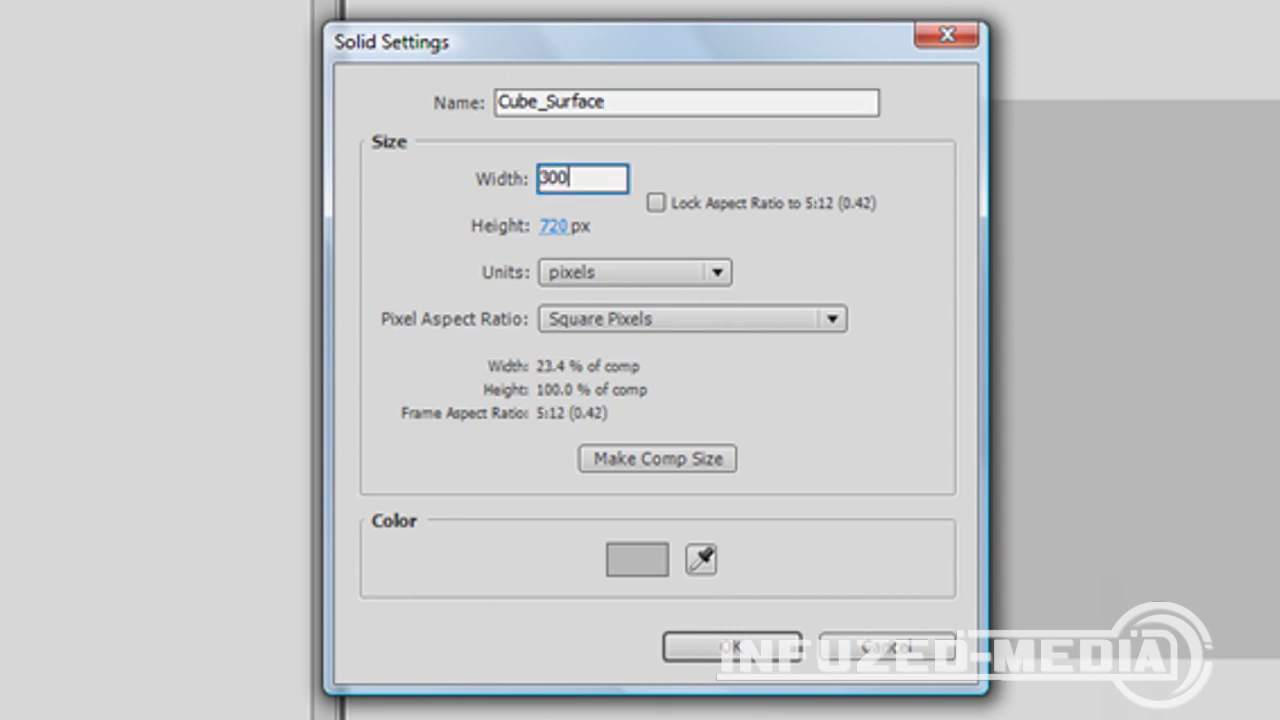
{"action": "key", "text": "Tab"}
{"action": "type", "text": "300"}
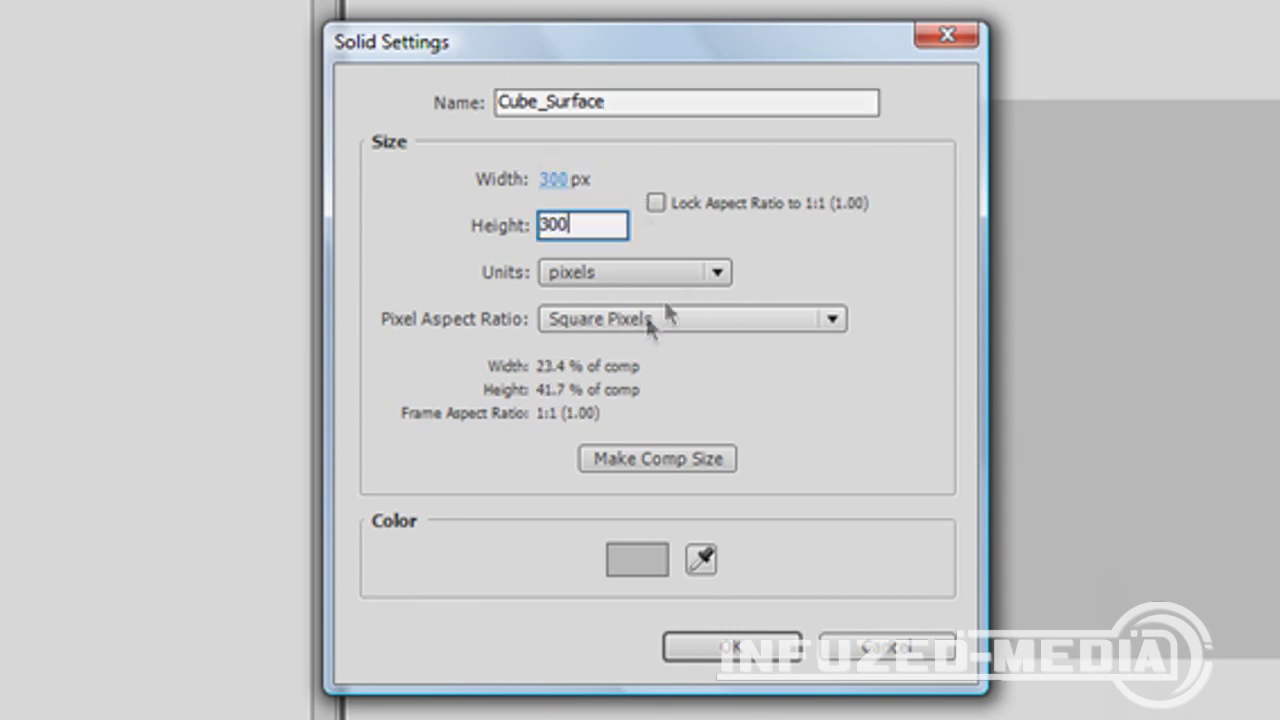
Colour the Cube_Surface solid blue and create it above Background
{"action": "left_click", "coordinate": [640, 561]}
{"action": "mouse_move", "coordinate": [268, 440]}
{"action": "left_mouse_down"}
{"action": "mouse_move", "coordinate": [268, 418]}
{"action": "mouse_move", "coordinate": [214, 429]}
{"action": "mouse_move", "coordinate": [250, 425]}
{"action": "left_mouse_up"}
{"action": "left_click", "coordinate": [523, 254]}
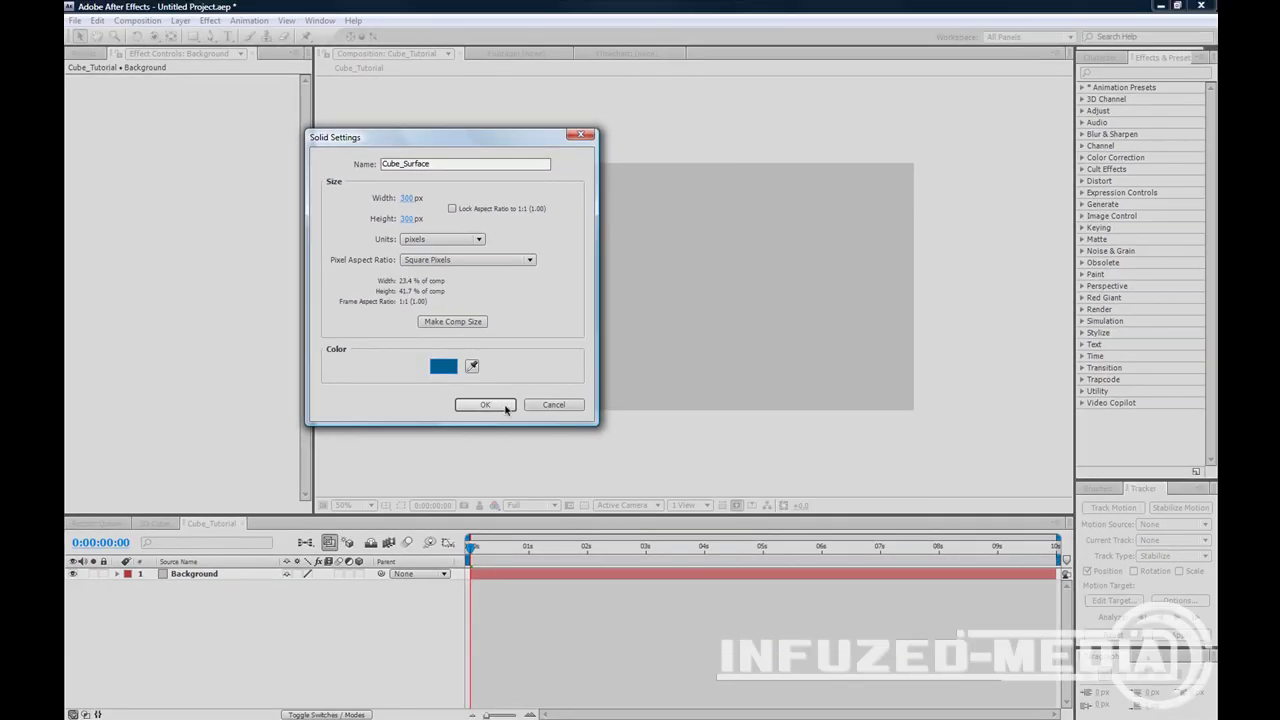
{"action": "left_click", "coordinate": [505, 407]}
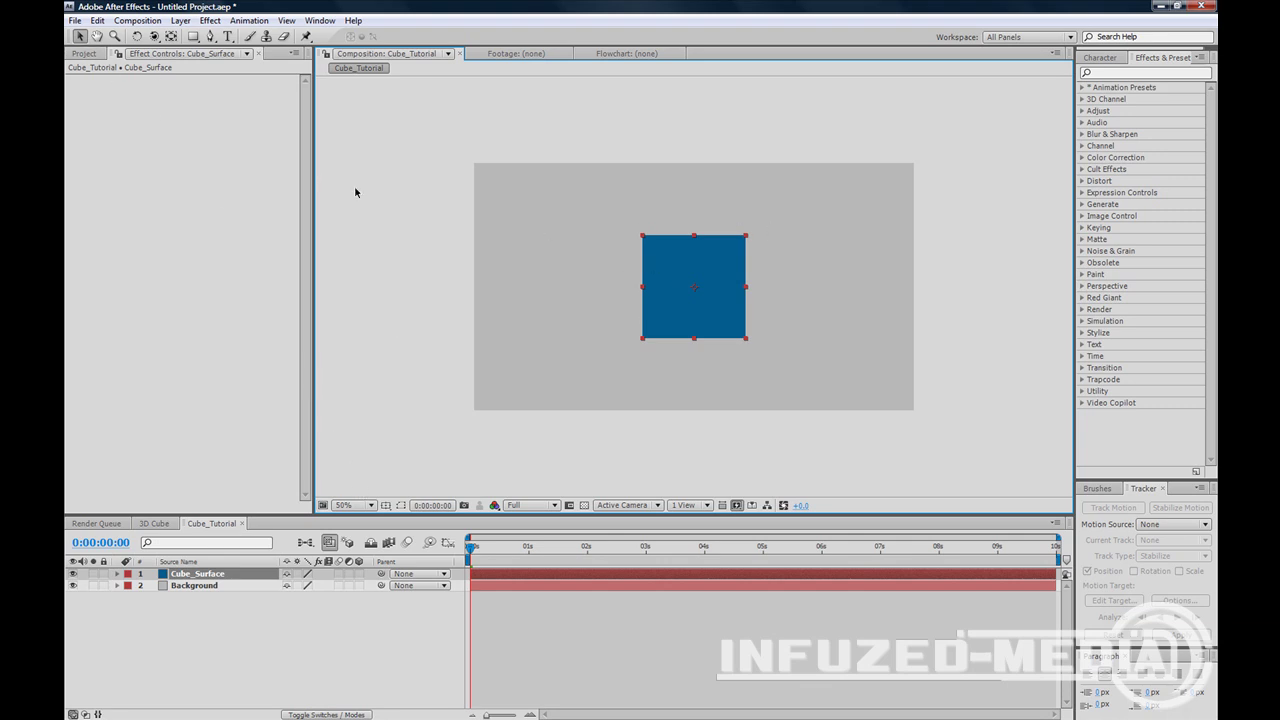
{"action": "left_click", "coordinate": [285, 557]}
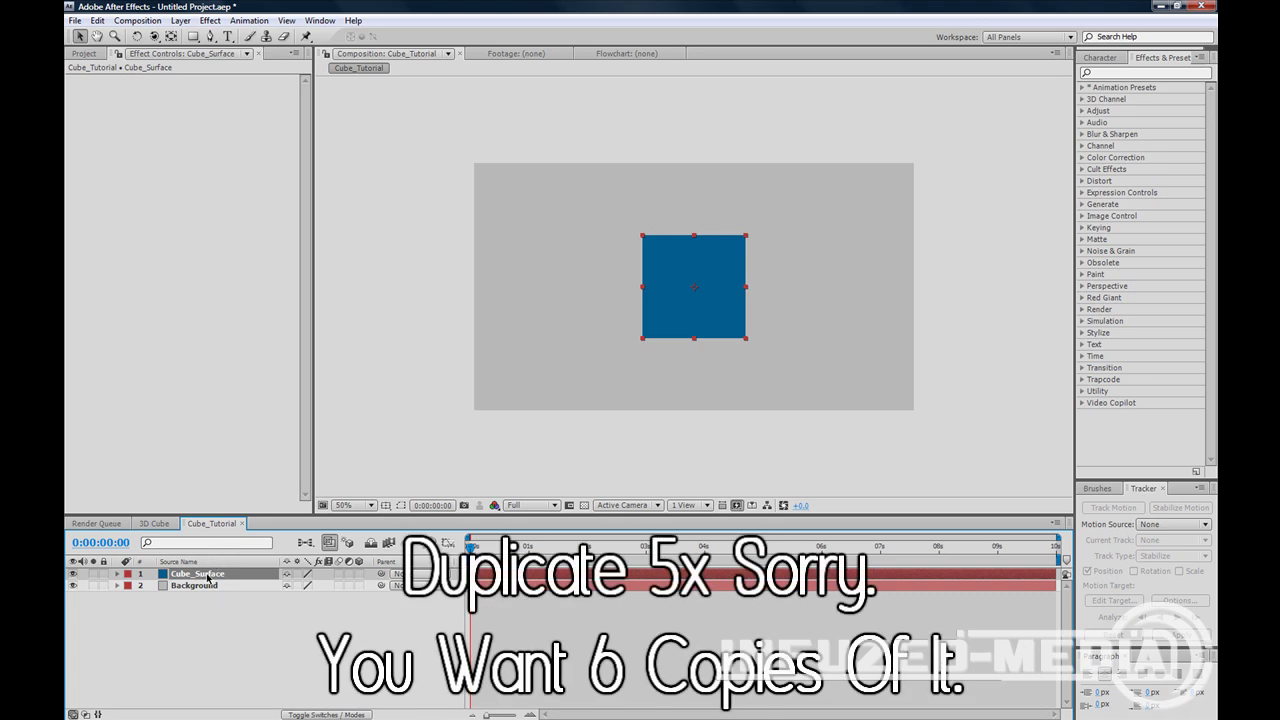
Duplicate Cube_Surface with Ctrl+D until there are six identical face layers
{"action": "key", "text": "ctrl+d"}
{"action": "key", "text": "ctrl+d"}
{"action": "key", "text": "ctrl+d"}
{"action": "key", "text": "ctrl+d"}
{"action": "key", "text": "ctrl+d"}
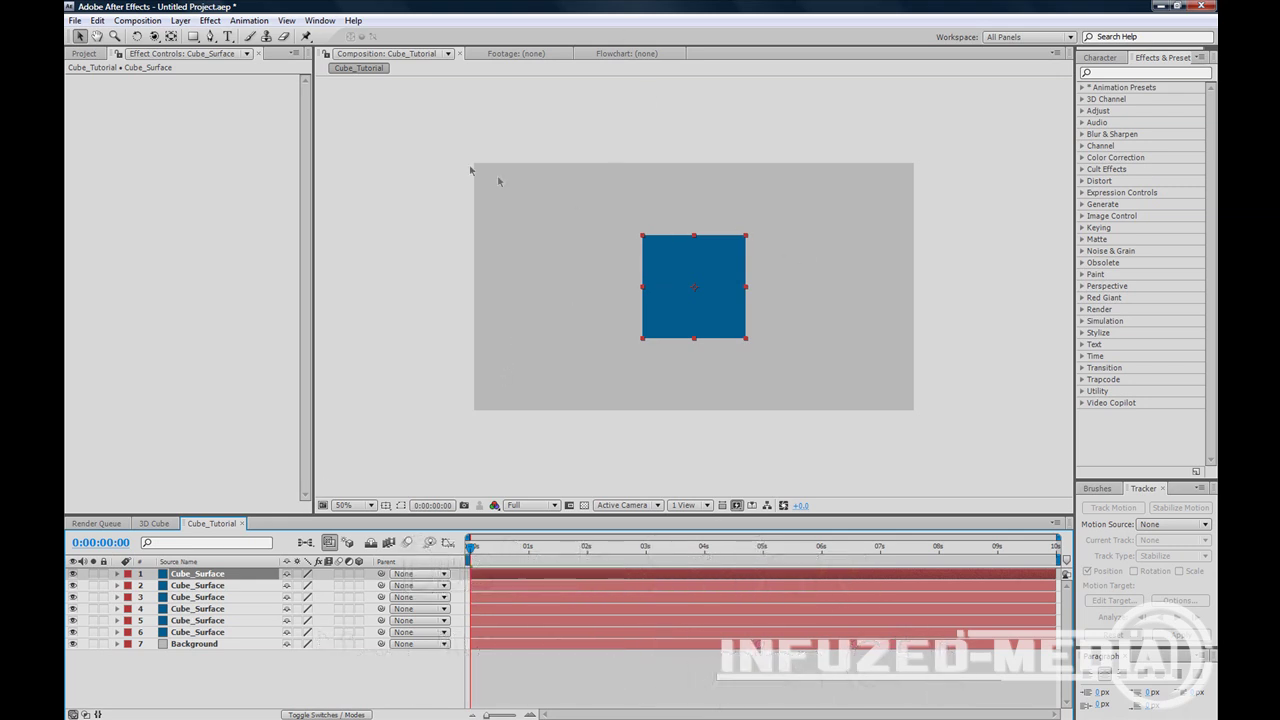
Add a 50mm camera layer, Camera 1, at the top of the layer stack
{"action": "left_click", "coordinate": [181, 20]}
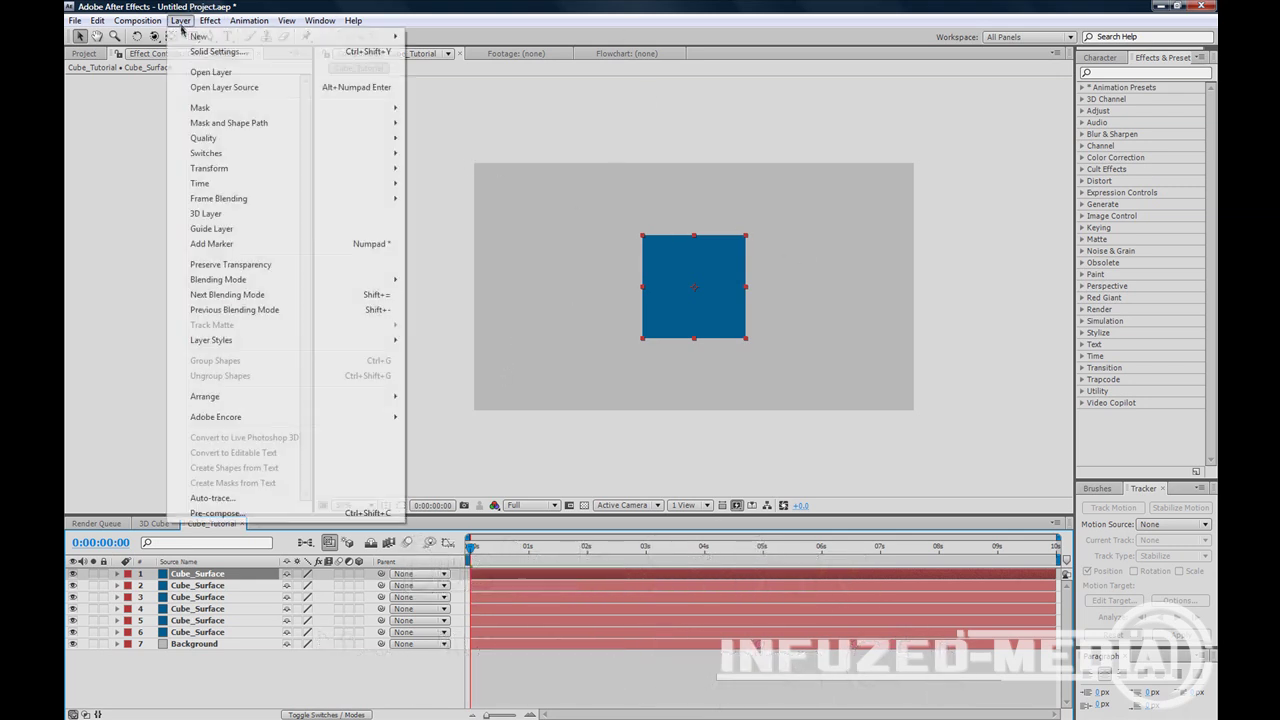
{"action": "mouse_move", "coordinate": [195, 37]}
{"action": "left_click", "coordinate": [486, 82]}
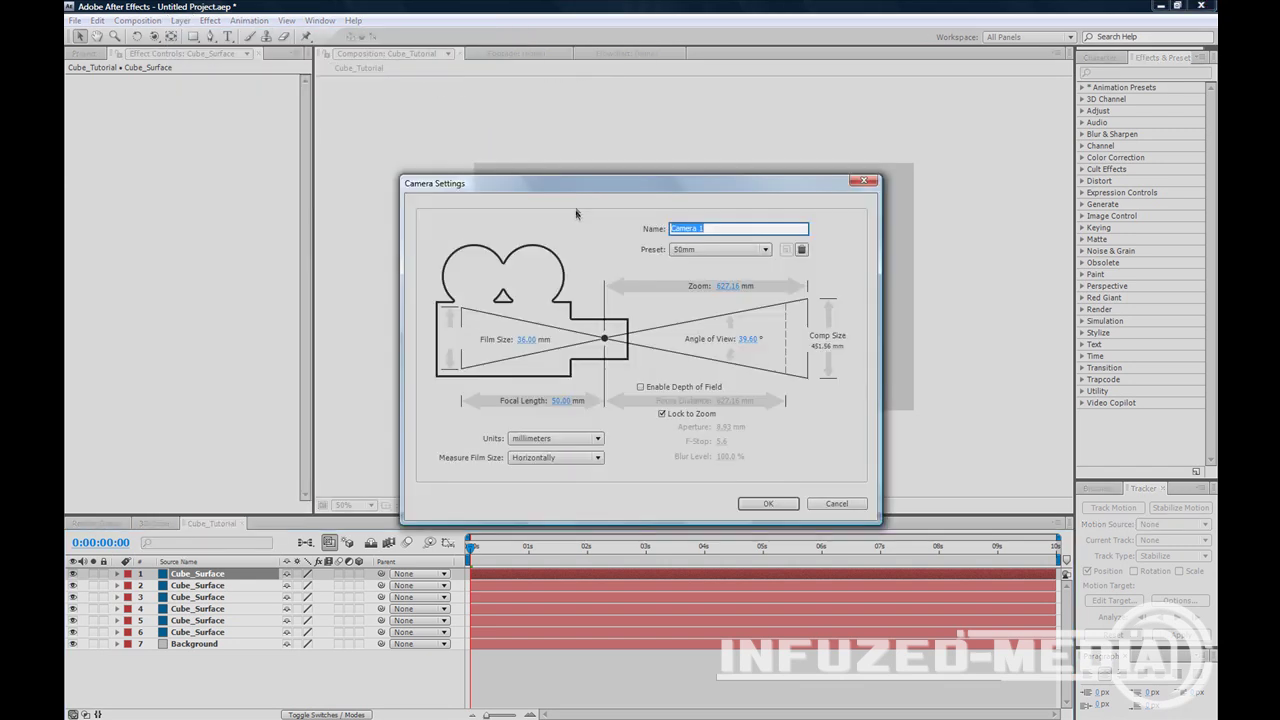
{"action": "key", "text": "Return"}
{"action": "key", "text": "Return"}
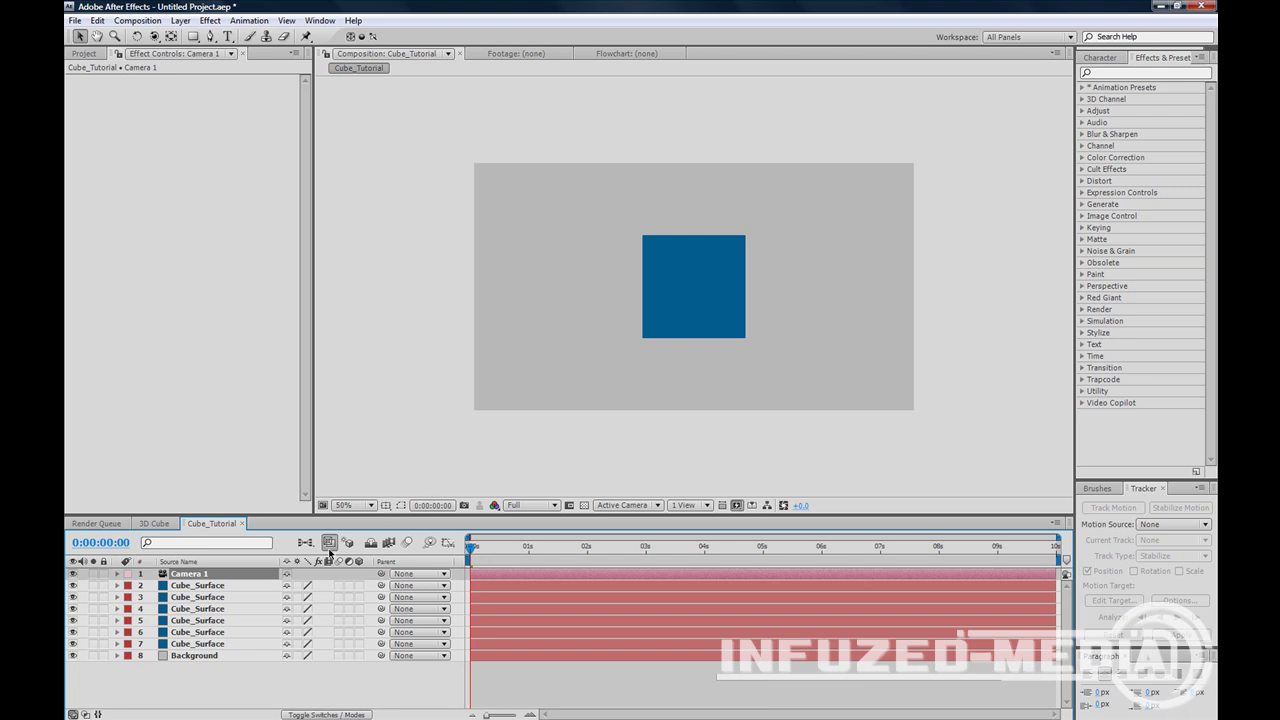
{"action": "left_click", "coordinate": [206, 587]}
Switch on the 3D Layer switch for all six Cube_Surface layers
{"action": "left_click", "coordinate": [192, 644], "text": "shift"}
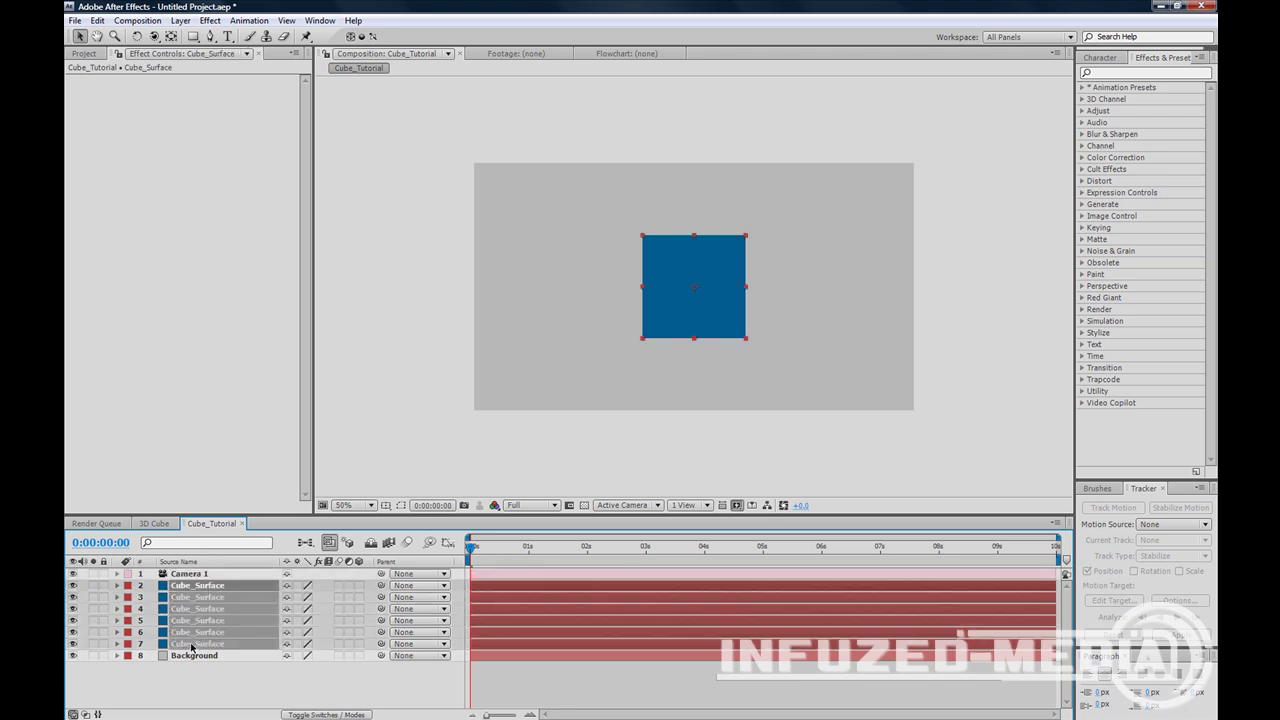
{"action": "left_click", "coordinate": [358, 585]}
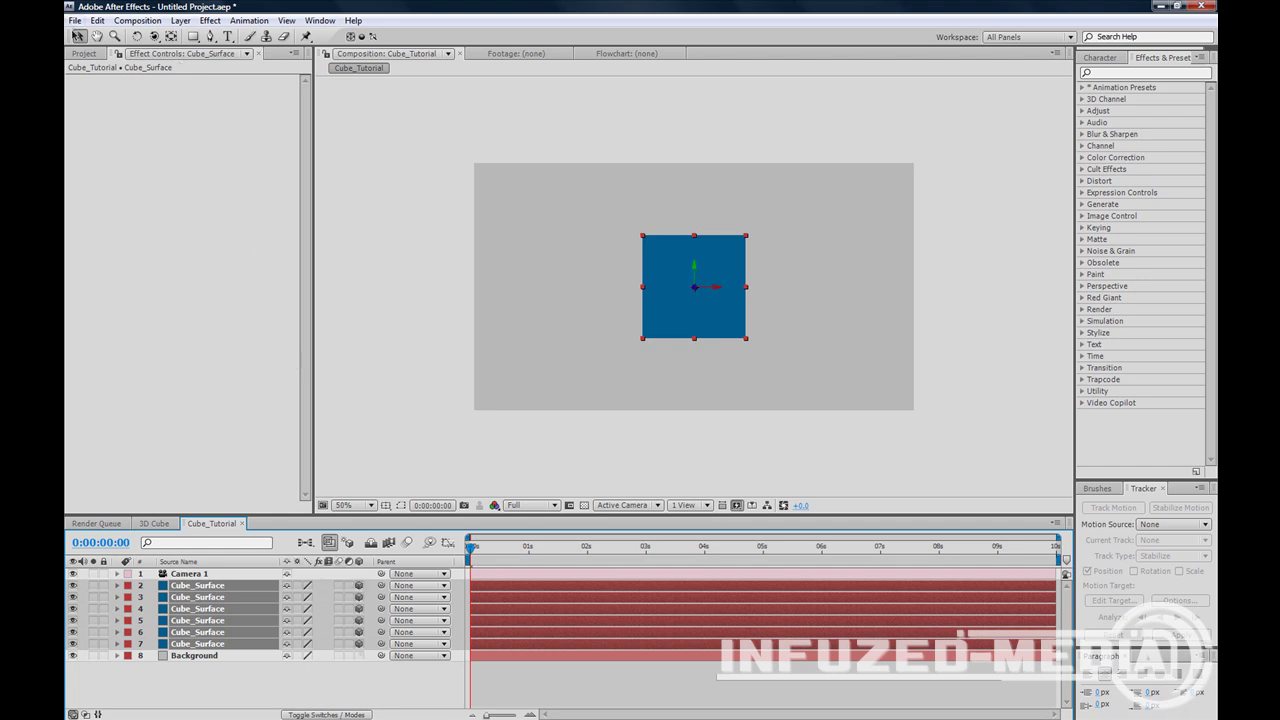
{"action": "left_click", "coordinate": [349, 197]}
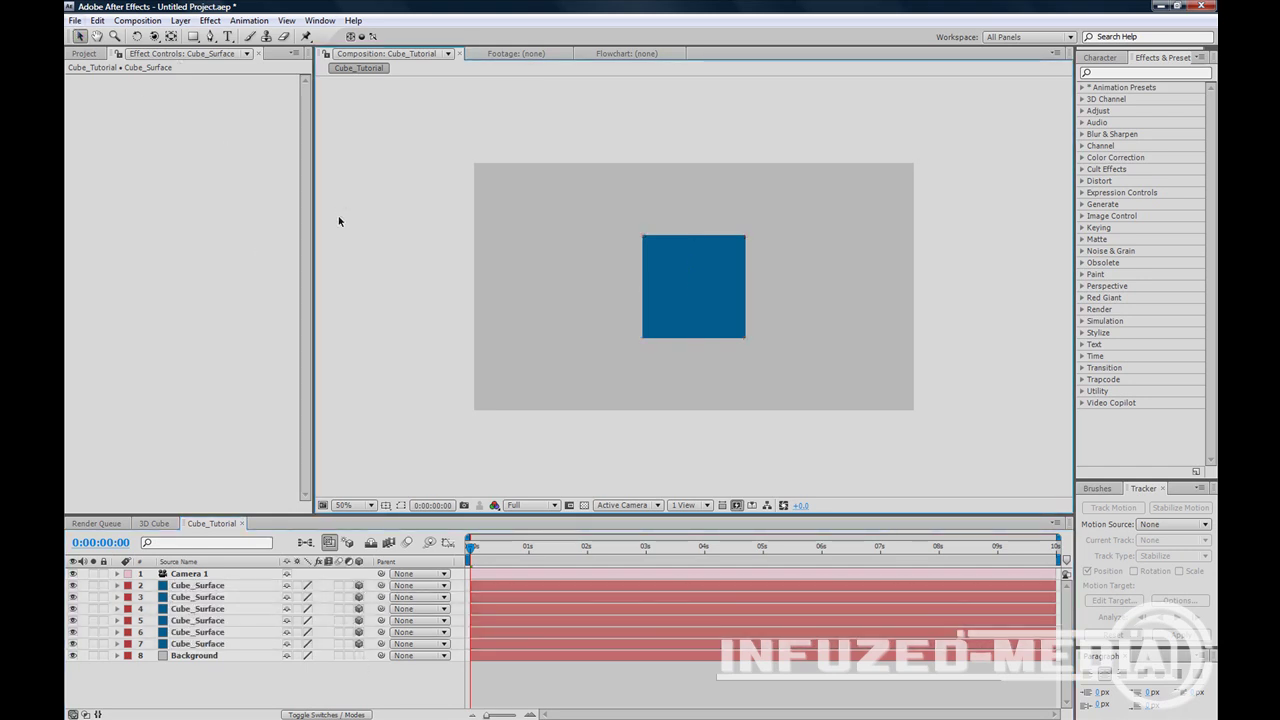
{"action": "key", "text": "c"}
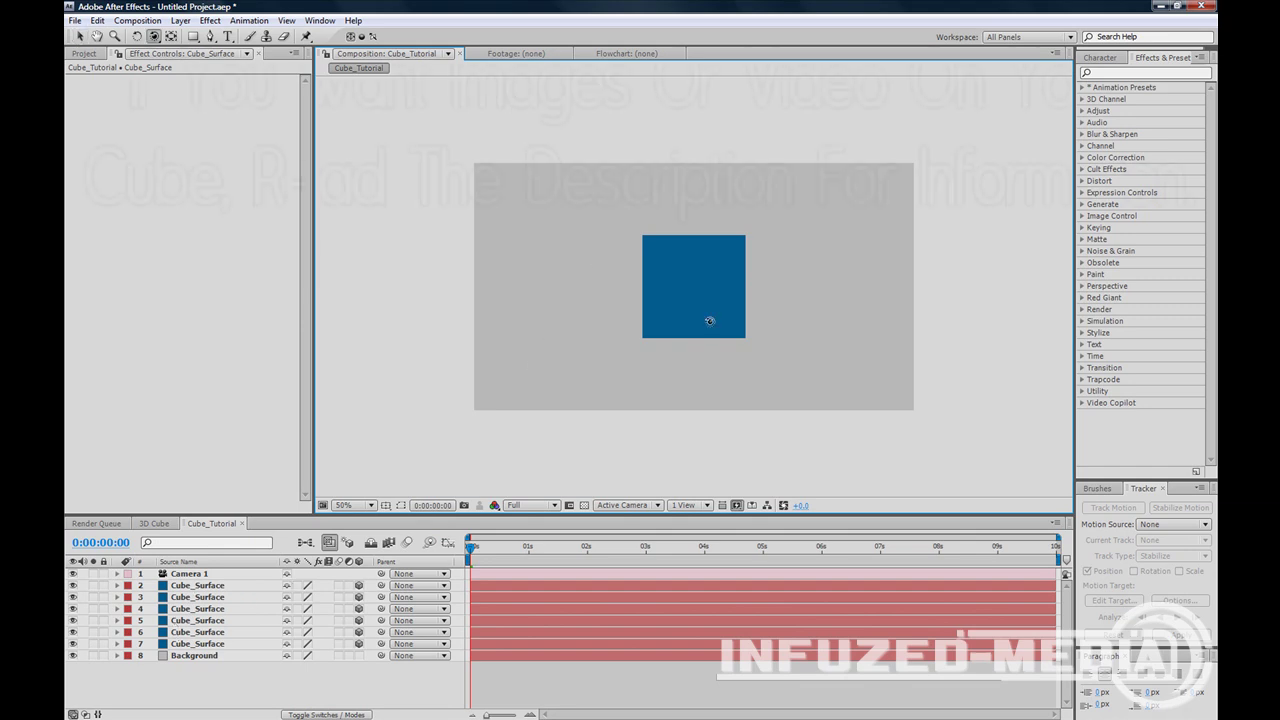
Orbit the camera to angle the blue surface, then set layer 3's Position to 640, 360, 0
{"action": "left_click", "coordinate": [154, 36]}
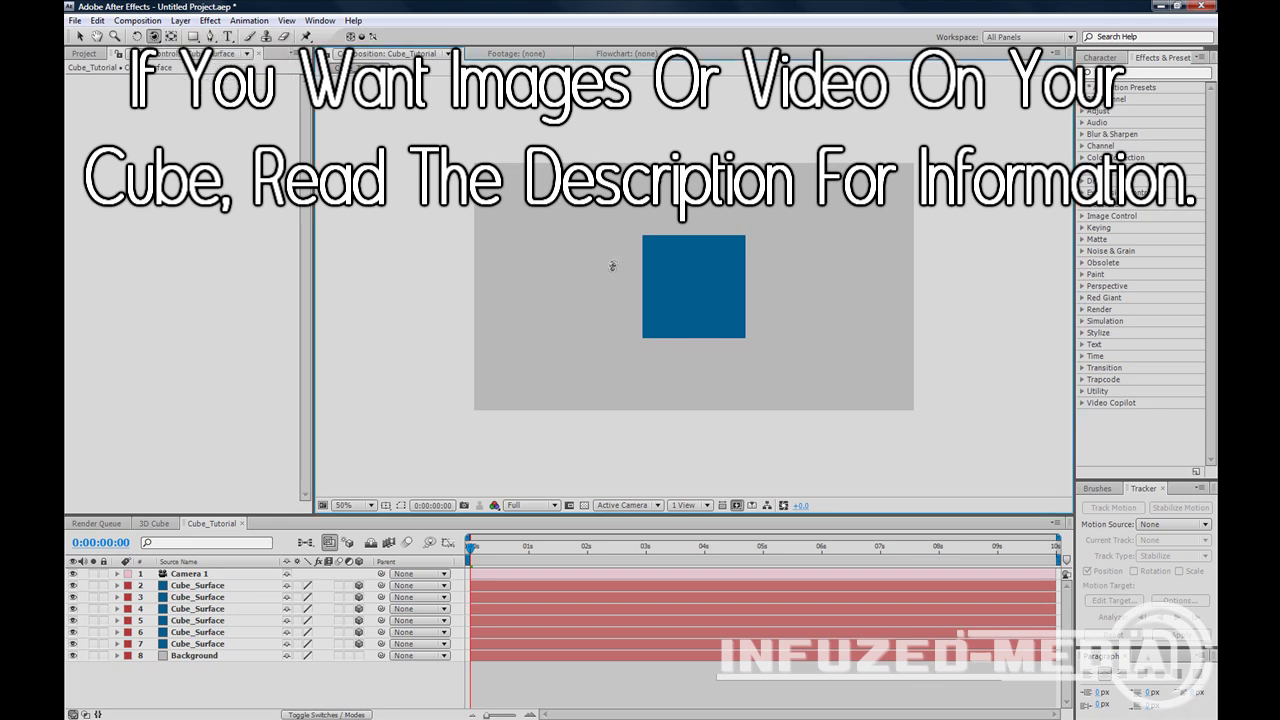
{"action": "left_click_drag", "start_coordinate": [620, 274], "coordinate": [661, 283]}
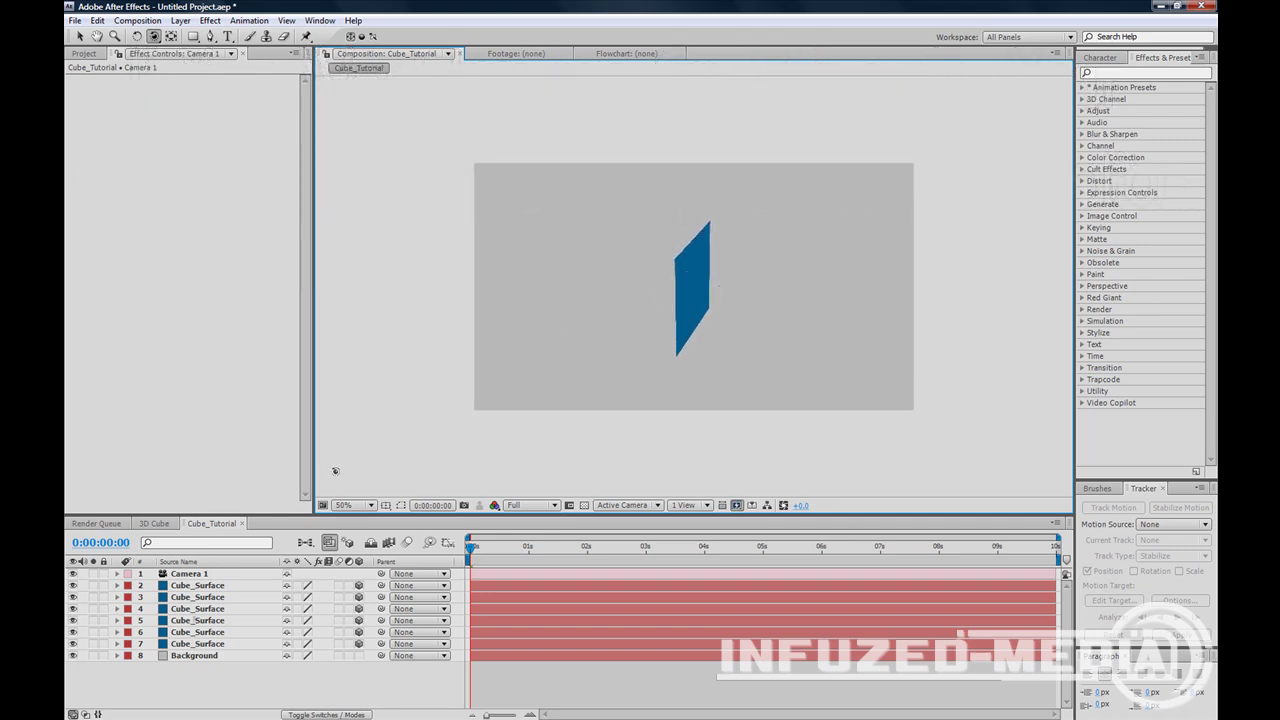
{"action": "left_click", "coordinate": [226, 597]}
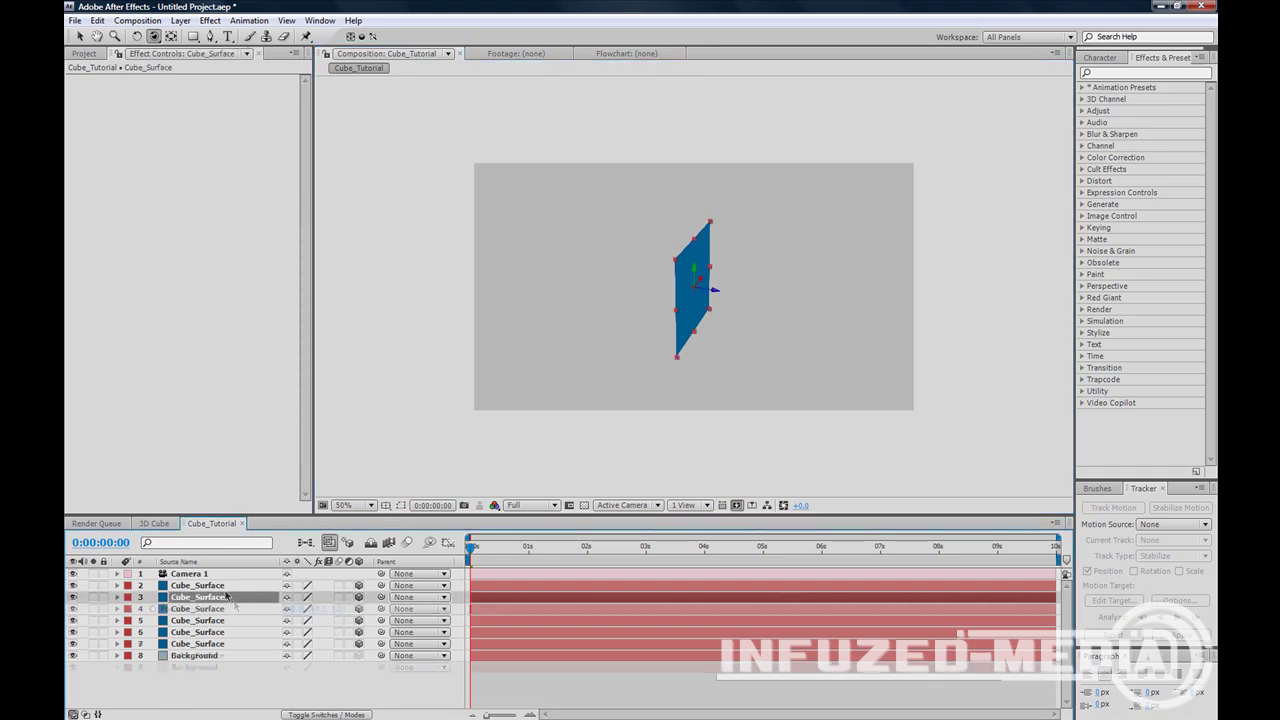
{"action": "key", "text": "p"}
{"action": "left_click_drag", "start_coordinate": [325, 608], "coordinate": [356, 606]}
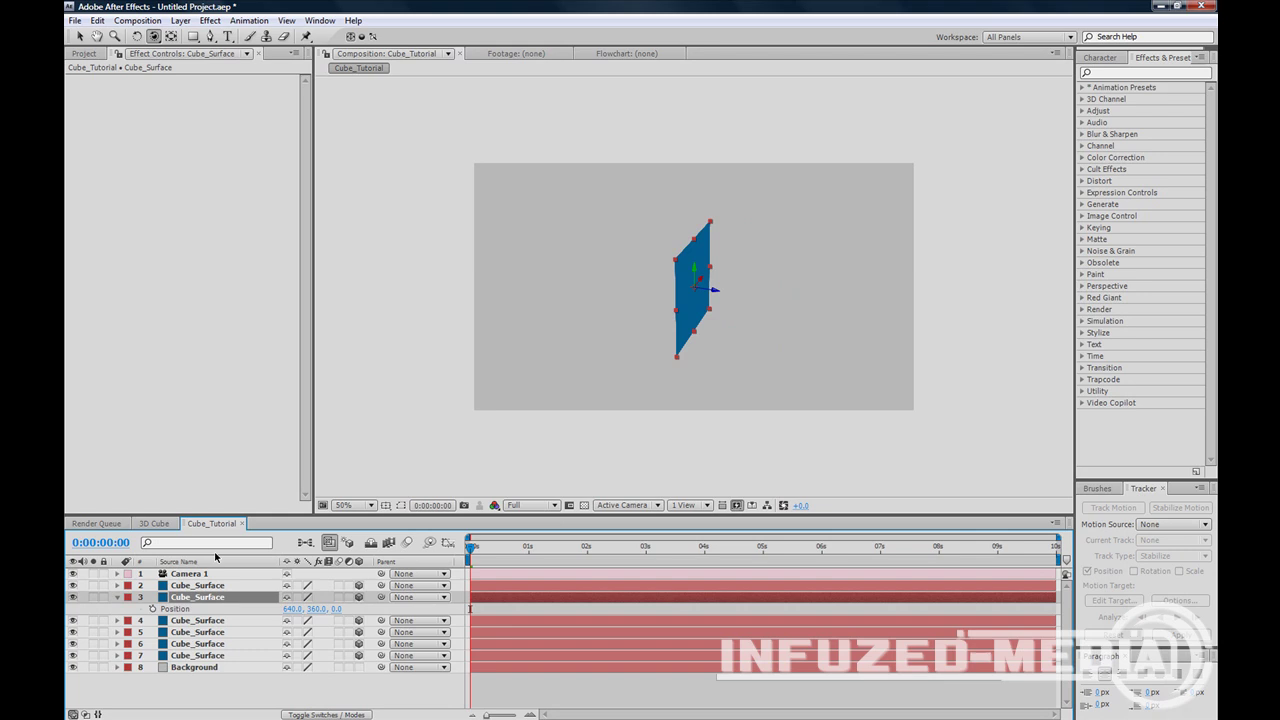
Set the Anchor Point of all six Cube_Surface layers to 150, 150, 150
{"action": "left_click", "coordinate": [115, 598]}
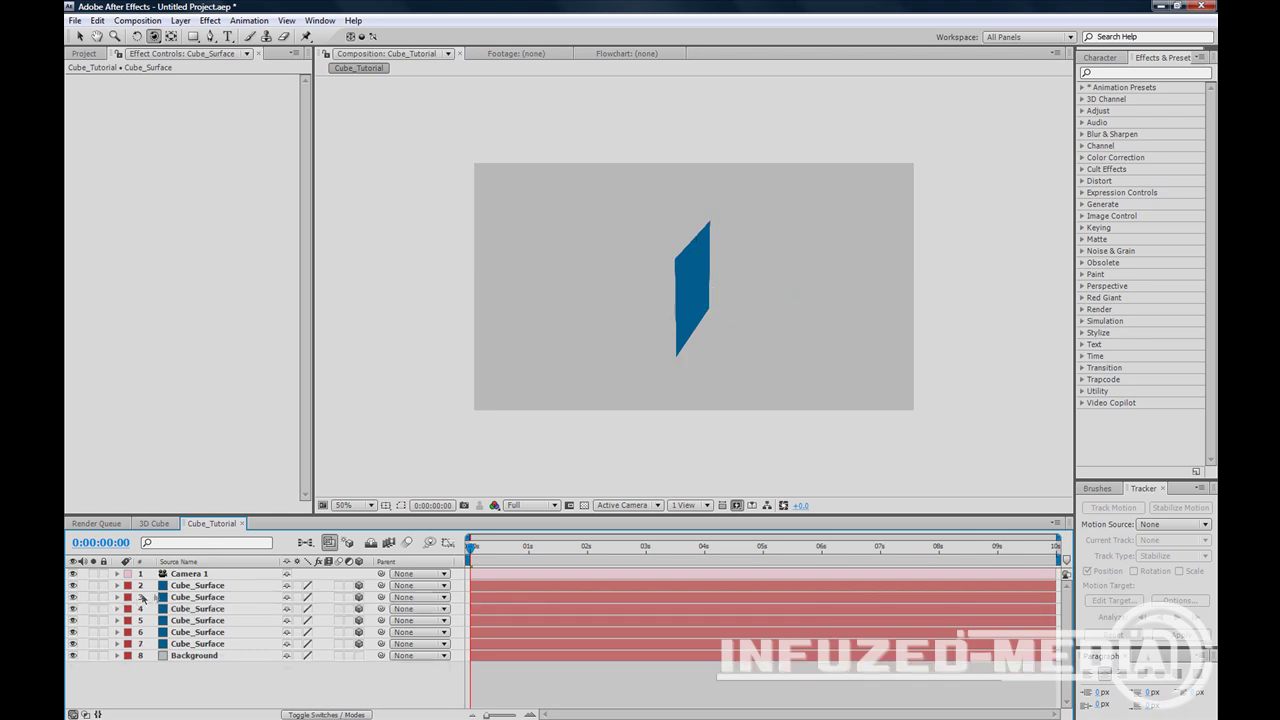
{"action": "left_click", "coordinate": [195, 585]}
{"action": "left_click", "coordinate": [197, 645], "text": "shift"}
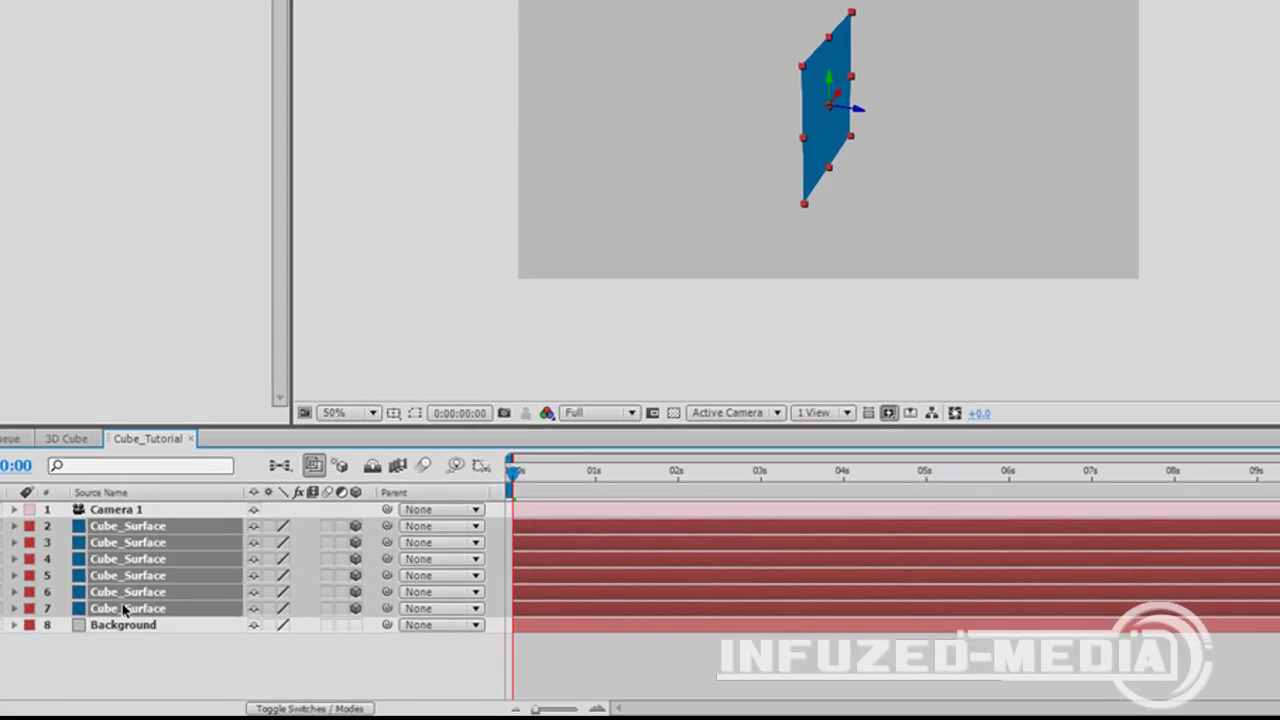
{"action": "key", "text": "a"}
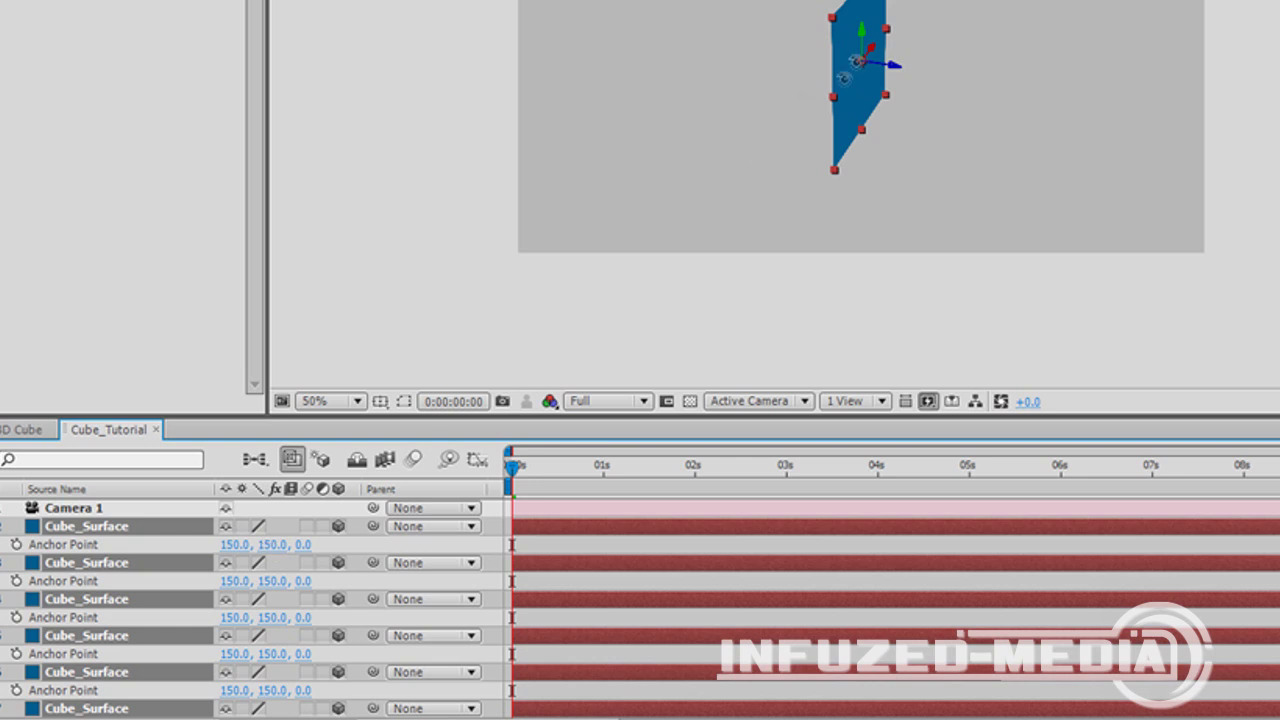
{"action": "left_click", "coordinate": [302, 544]}
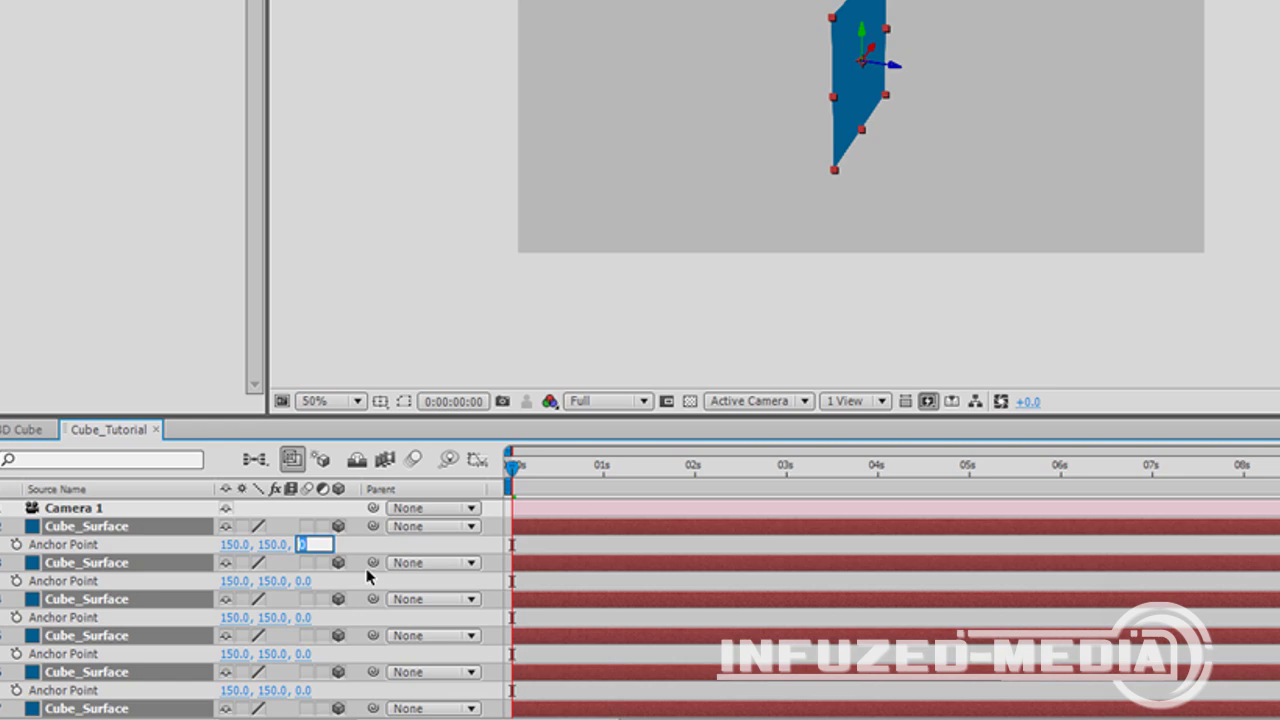
{"action": "type", "text": "150"}
{"action": "key", "text": "Return"}
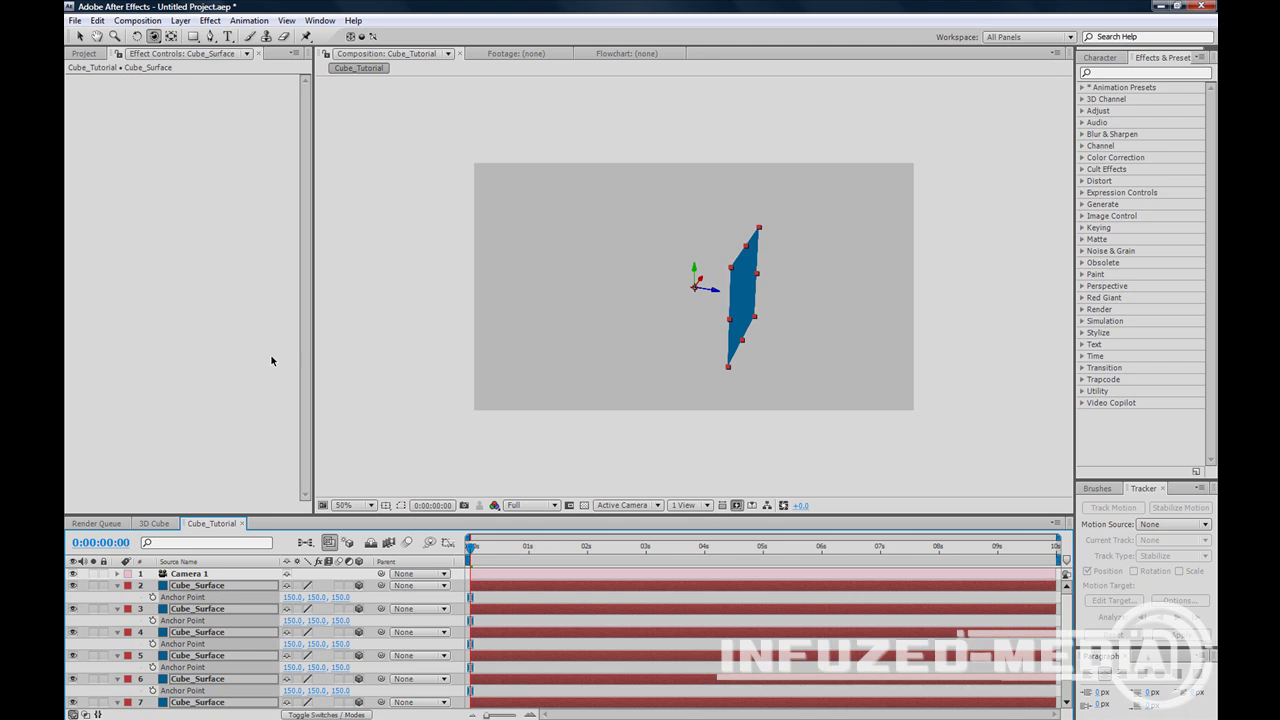
Set layer 6's Y Rotation to 90°
{"action": "key", "text": "r"}
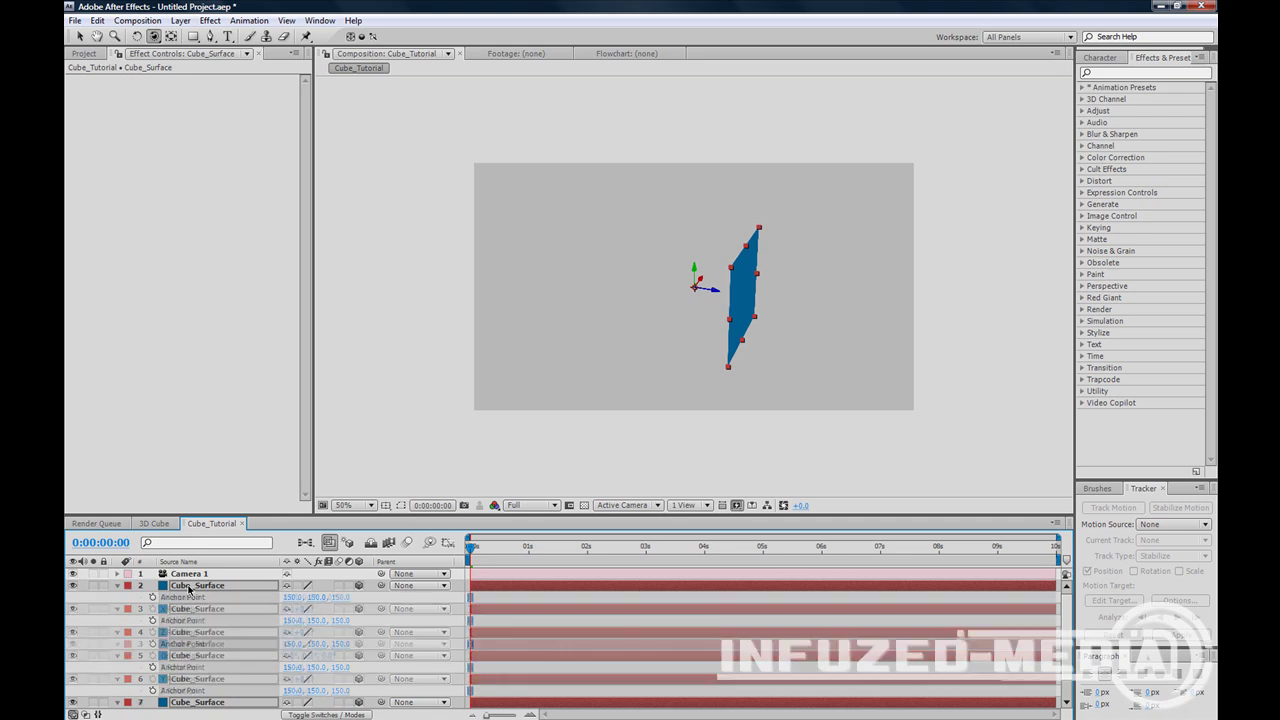
{"action": "scroll", "coordinate": [188, 590], "scroll_direction": "down", "scroll_amount": 5}
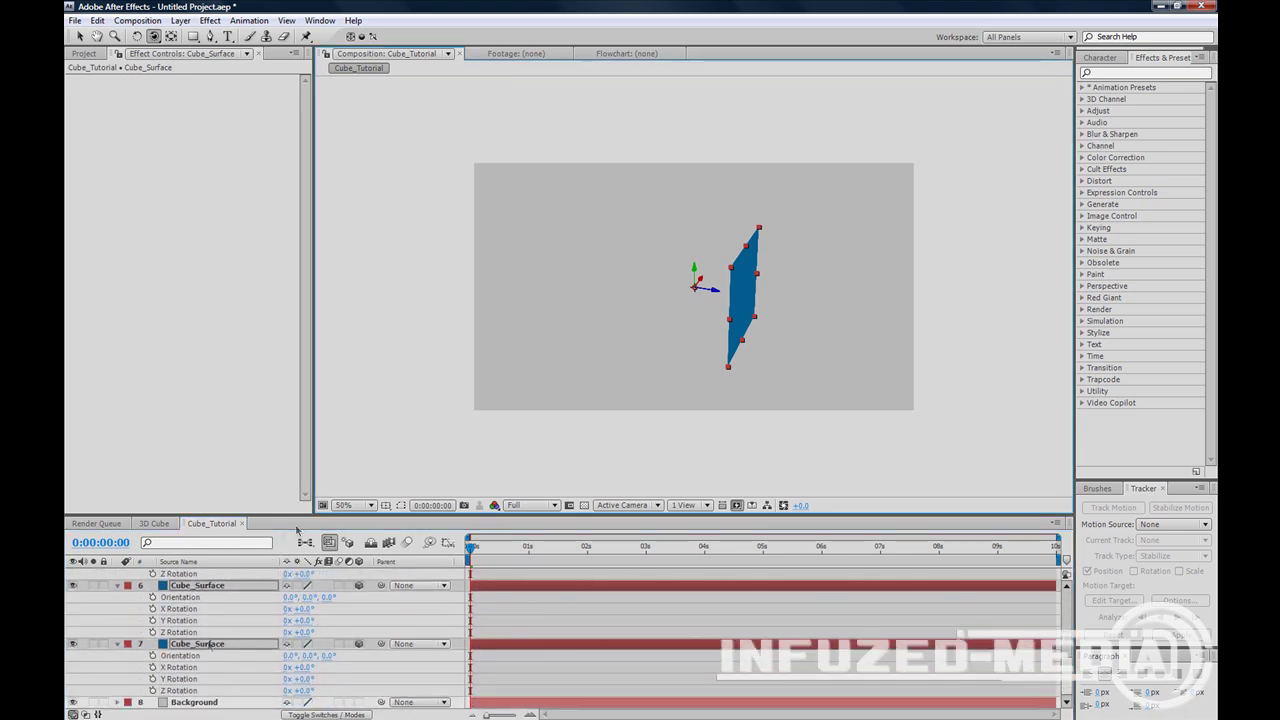
{"action": "left_click", "coordinate": [77, 37]}
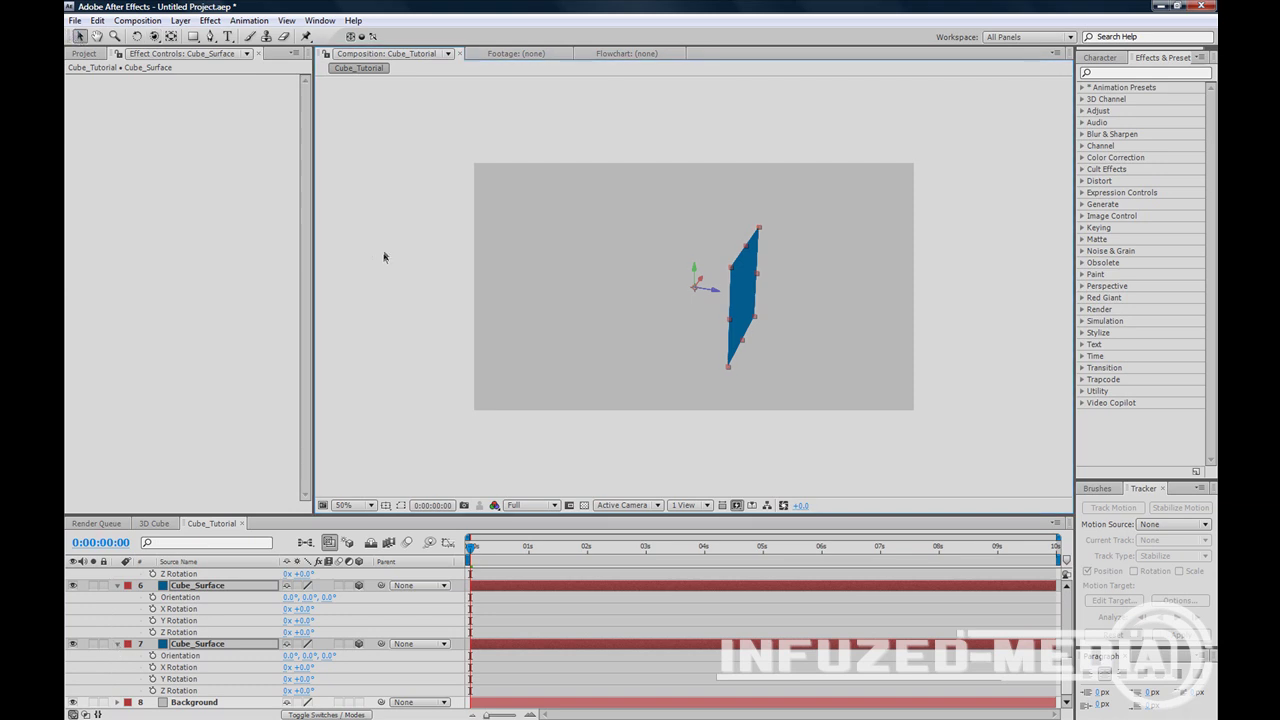
{"action": "left_click", "coordinate": [133, 630]}
{"action": "left_click", "coordinate": [118, 645]}
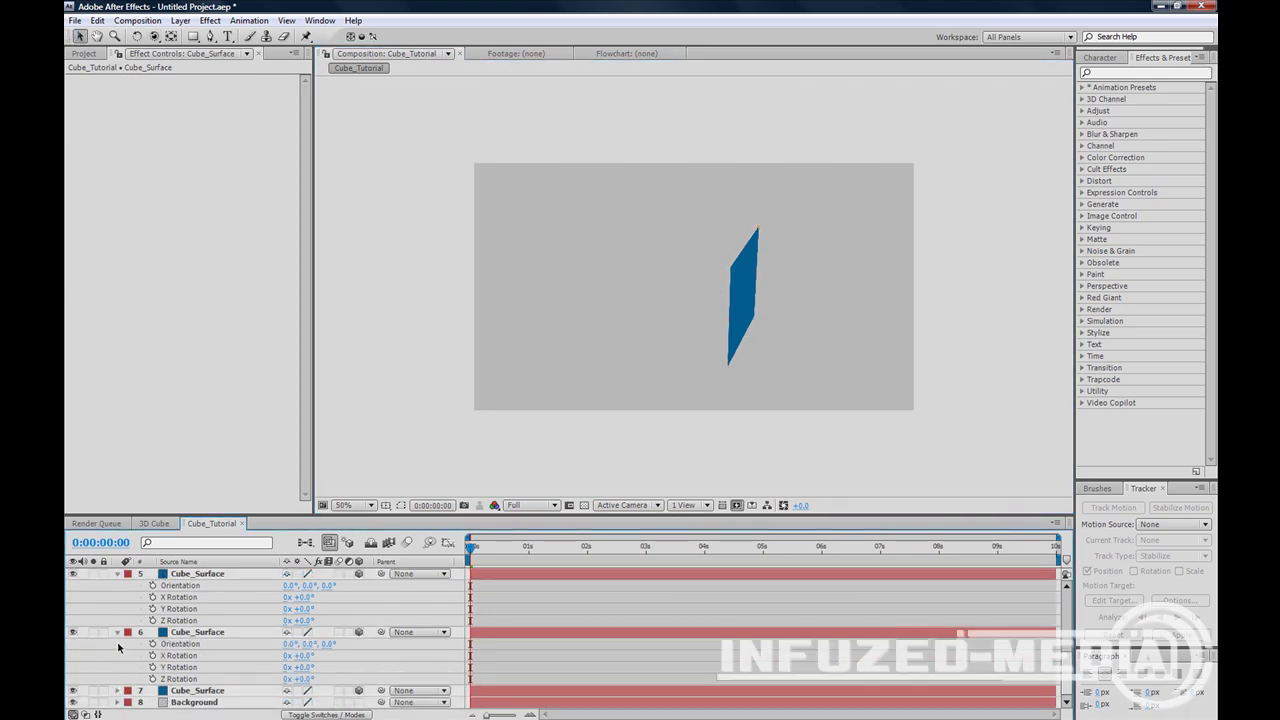
{"action": "left_click", "coordinate": [198, 632]}
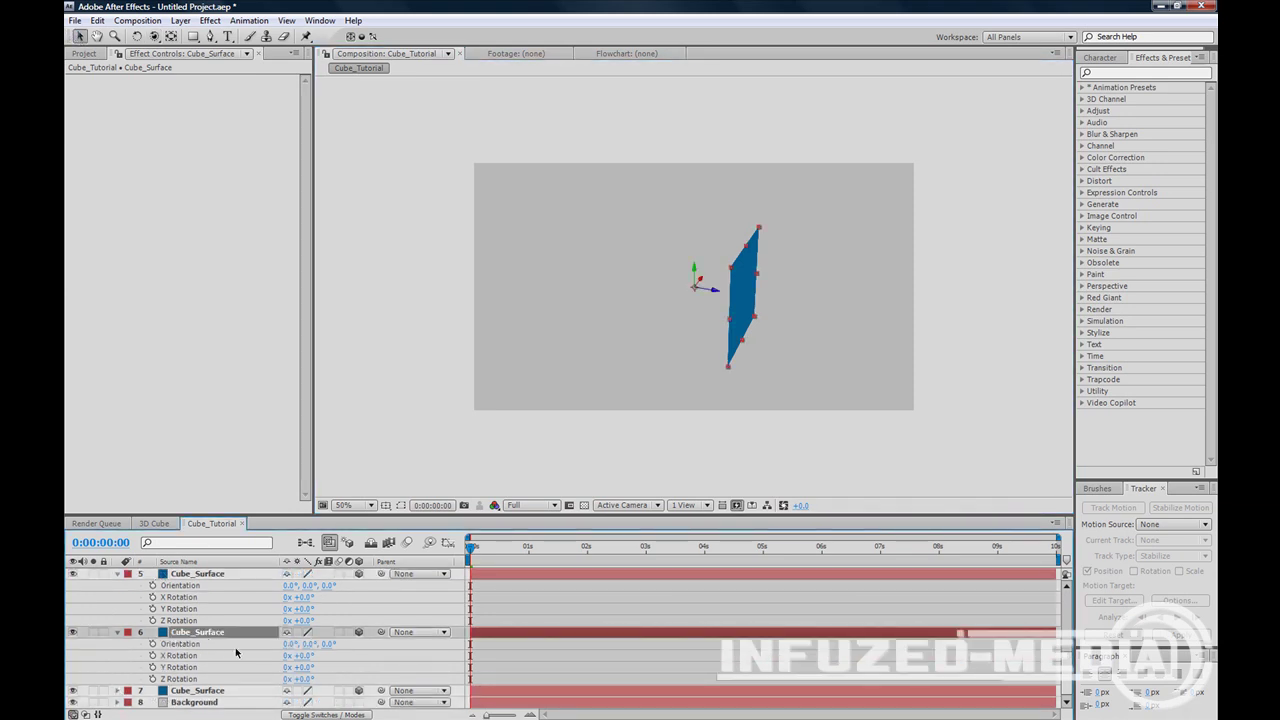
{"action": "mouse_move", "coordinate": [303, 667]}
{"action": "left_mouse_down"}
{"action": "mouse_move", "coordinate": [370, 667]}
{"action": "mouse_move", "coordinate": [305, 667]}
{"action": "left_mouse_up"}
{"action": "left_click", "coordinate": [300, 667]}
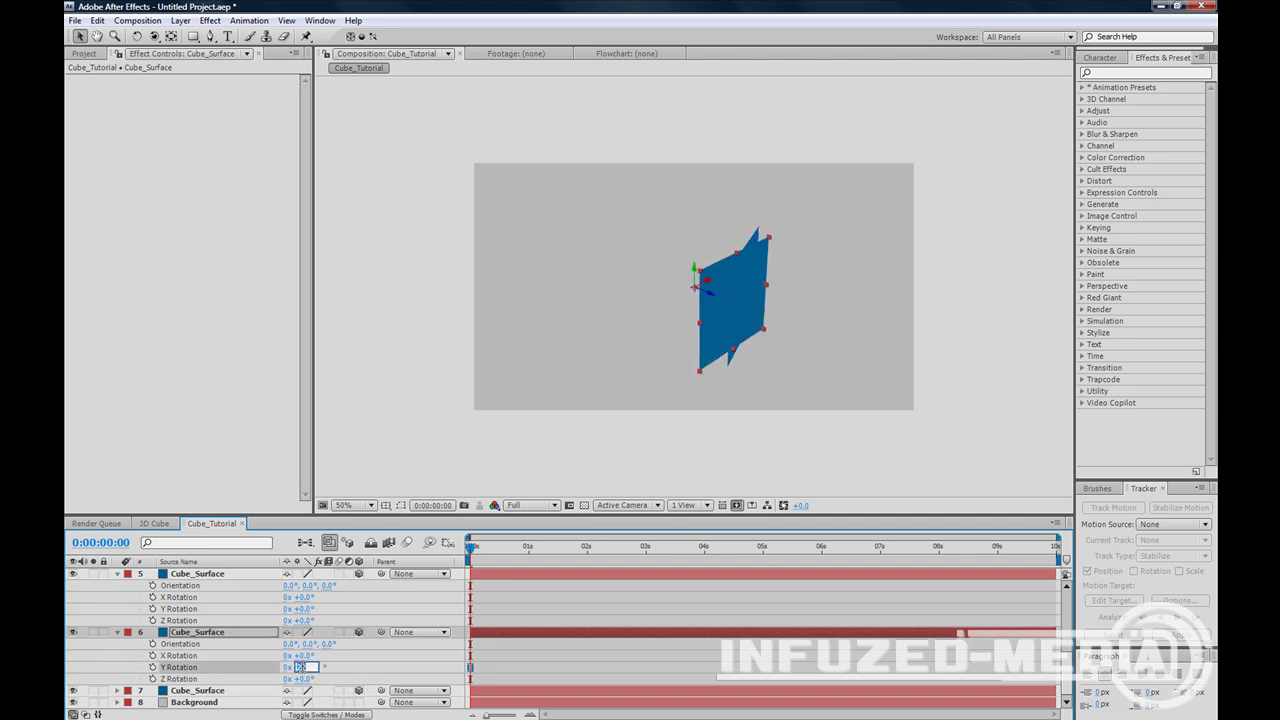
{"action": "type", "text": "90"}
{"action": "key", "text": "Return"}
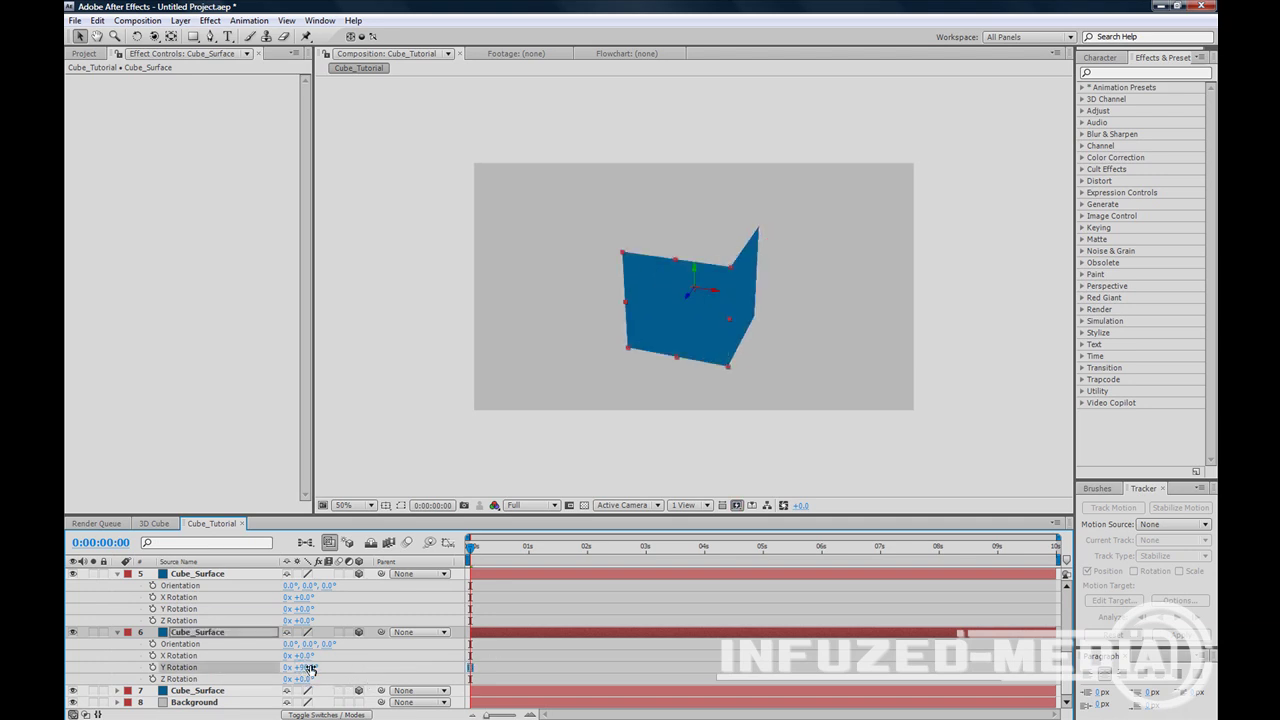
Set Y Rotation to -90° on layer 5 and 180° on layer 4
{"action": "left_click", "coordinate": [298, 608]}
{"action": "type", "text": "90"}
{"action": "key", "text": "Return"}
{"action": "scroll", "coordinate": [314, 618], "scroll_direction": "up", "scroll_amount": 1}
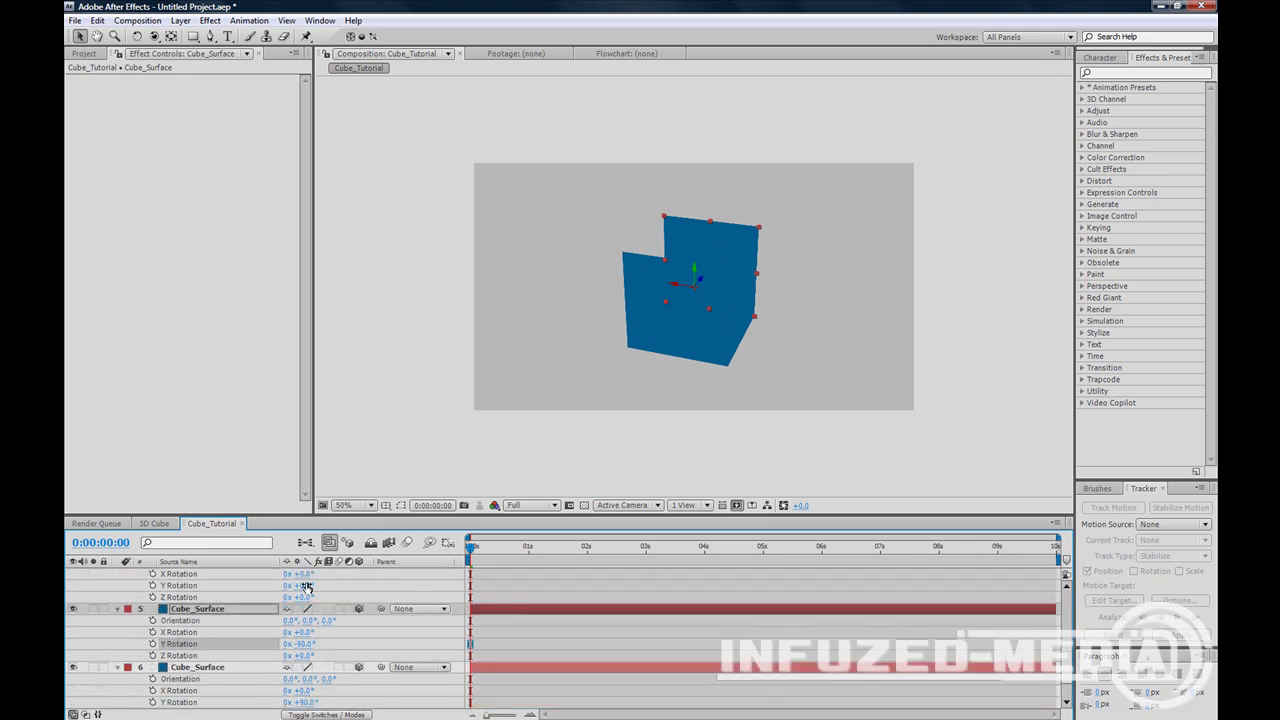
{"action": "left_click", "coordinate": [303, 586]}
{"action": "type", "text": "180"}
{"action": "key", "text": "Return"}
Deselect all layers and orbit the camera to inspect the closed blue cube
{"action": "left_click", "coordinate": [978, 284]}
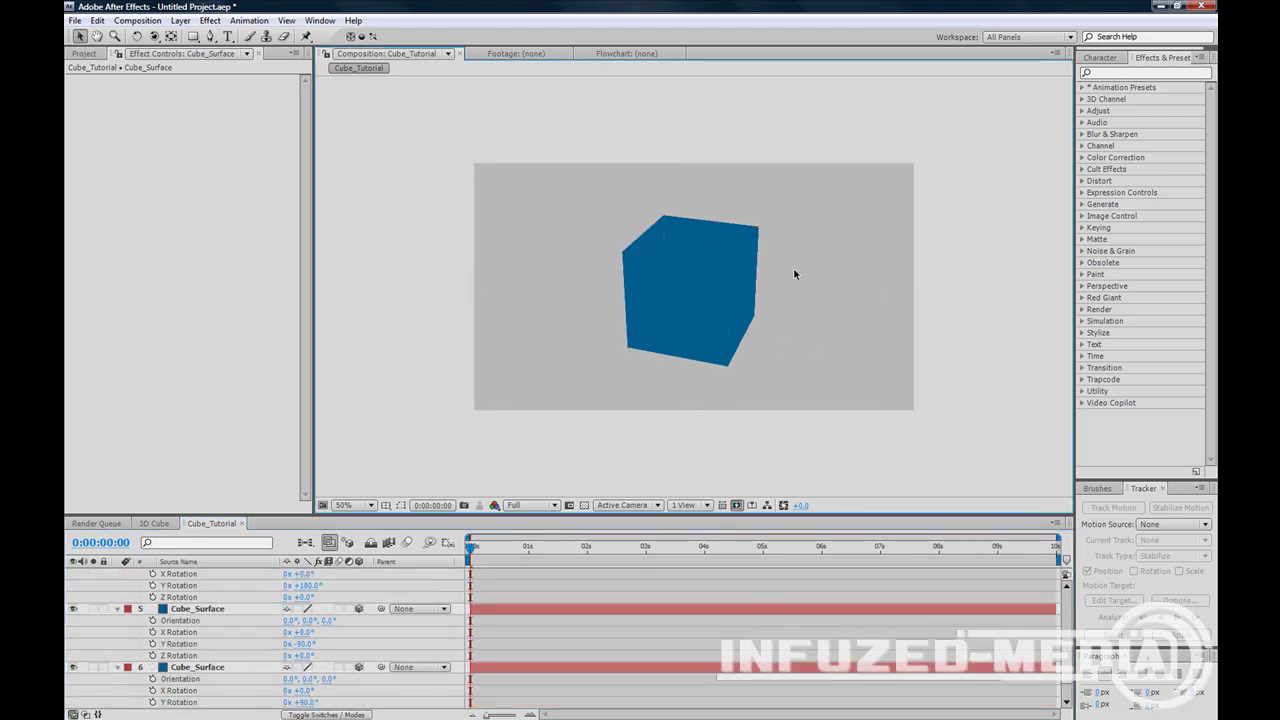
{"action": "key", "text": "c"}
{"action": "mouse_move", "coordinate": [700, 262]}
{"action": "left_mouse_down"}
{"action": "mouse_move", "coordinate": [489, 269]}
{"action": "mouse_move", "coordinate": [643, 271]}
{"action": "mouse_move", "coordinate": [703, 251]}
{"action": "left_mouse_up"}
Keep the preview resolution on Full while viewing the blue cube
{"action": "scroll", "coordinate": [700, 249], "scroll_direction": "up", "scroll_amount": 1}
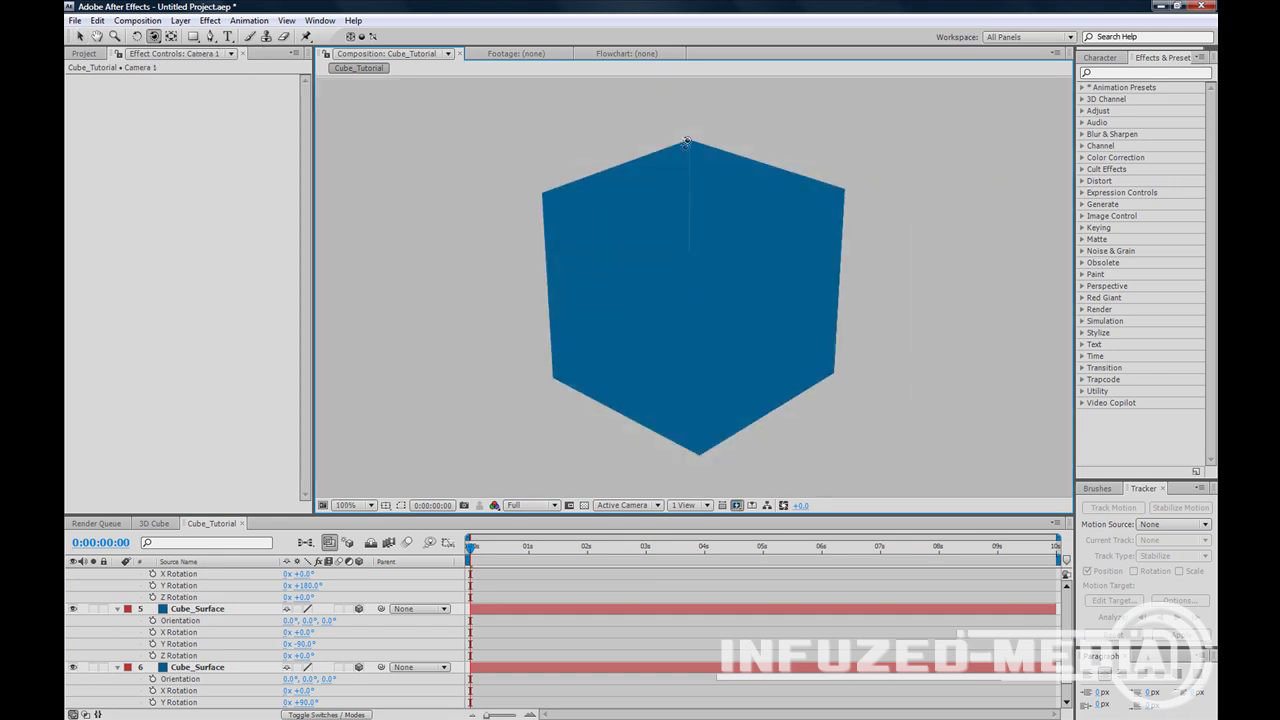
{"action": "left_click", "coordinate": [527, 505]}
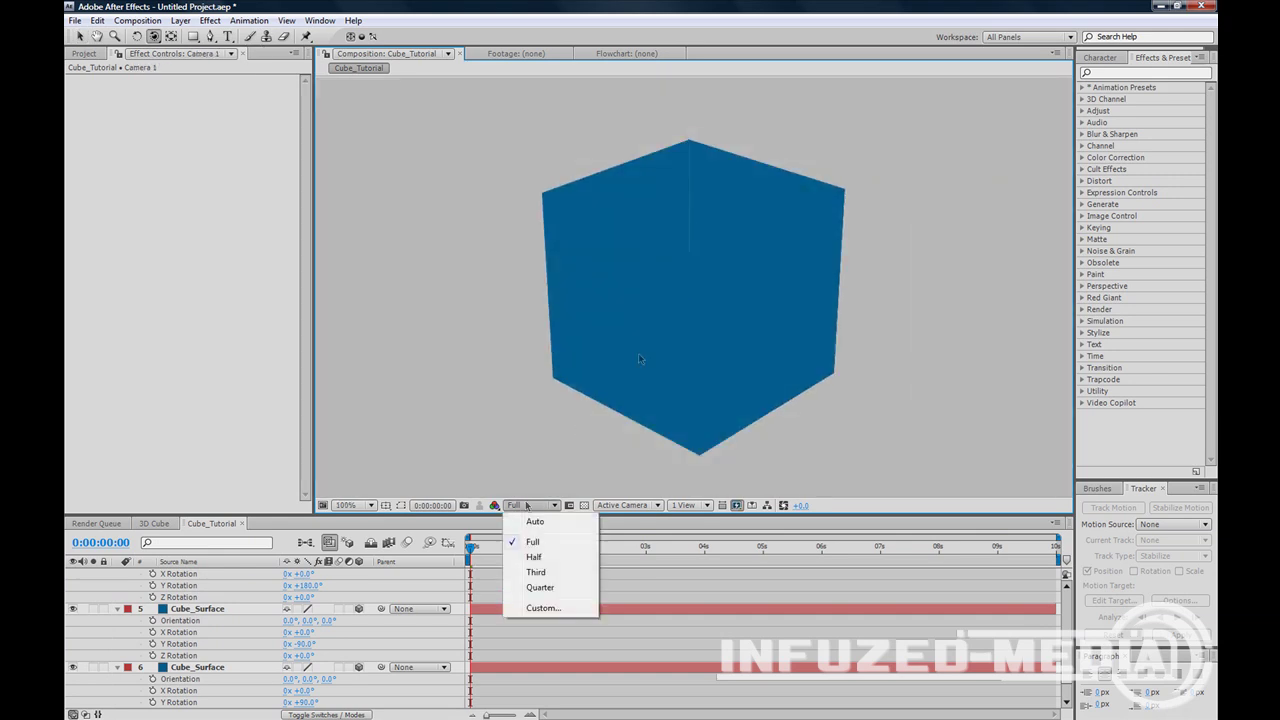
{"action": "left_click", "coordinate": [692, 180]}
{"action": "scroll", "coordinate": [688, 215], "scroll_direction": "down", "scroll_amount": 1}
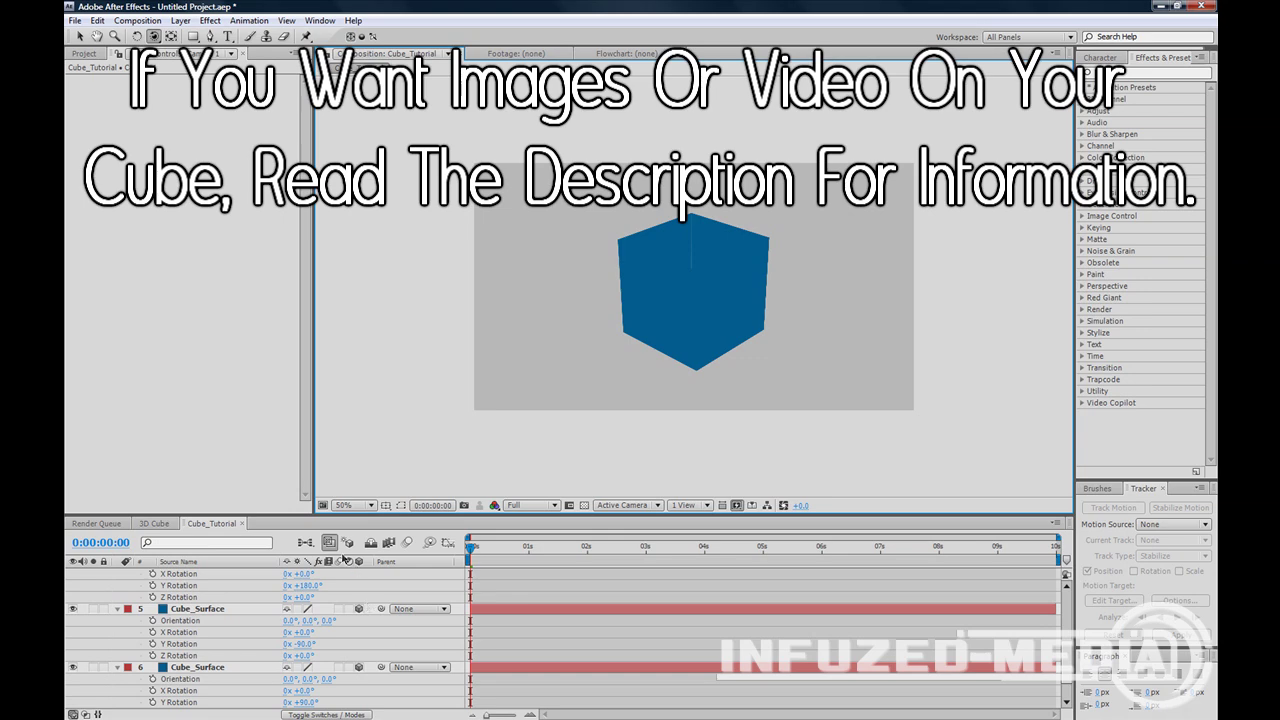
{"action": "scroll", "coordinate": [322, 580], "scroll_direction": "up", "scroll_amount": 1}
{"action": "scroll", "coordinate": [334, 607], "scroll_direction": "up", "scroll_amount": 1}
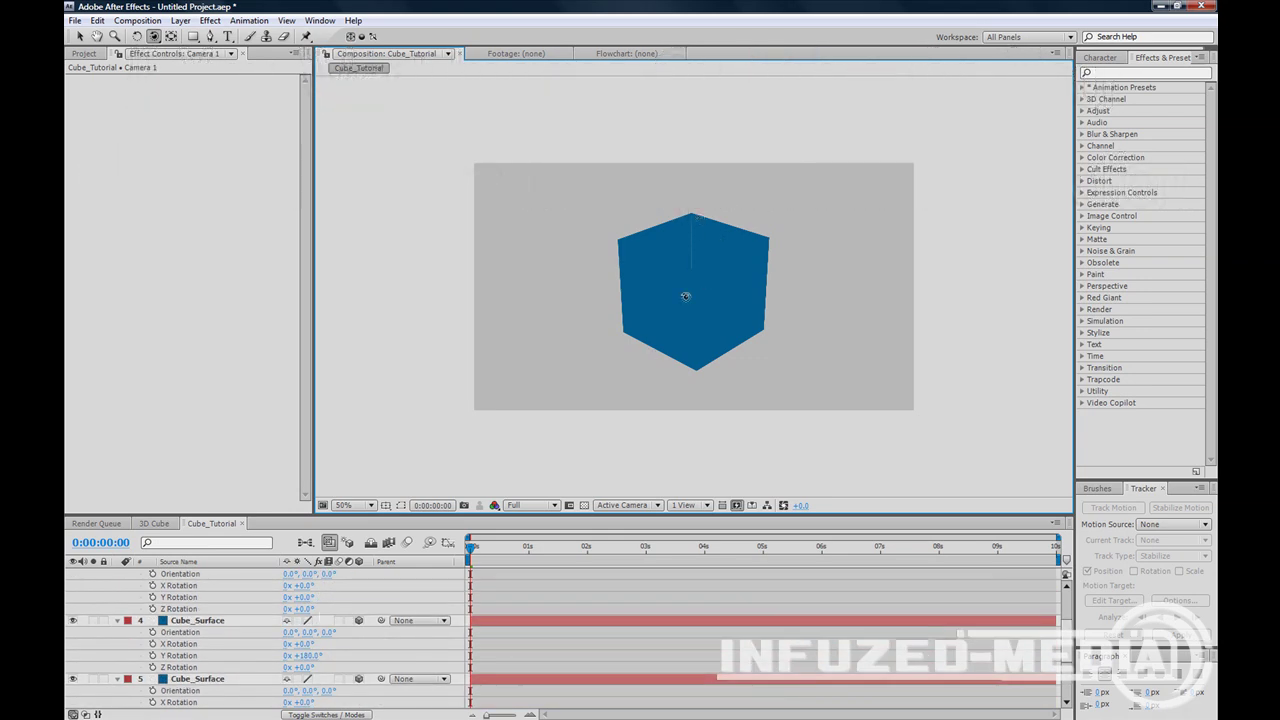
Set layer 3's X Rotation to 90° and layer 2's X Rotation to -90°
{"action": "left_click", "coordinate": [300, 585]}
{"action": "type", "text": "90"}
{"action": "key", "text": "Return"}
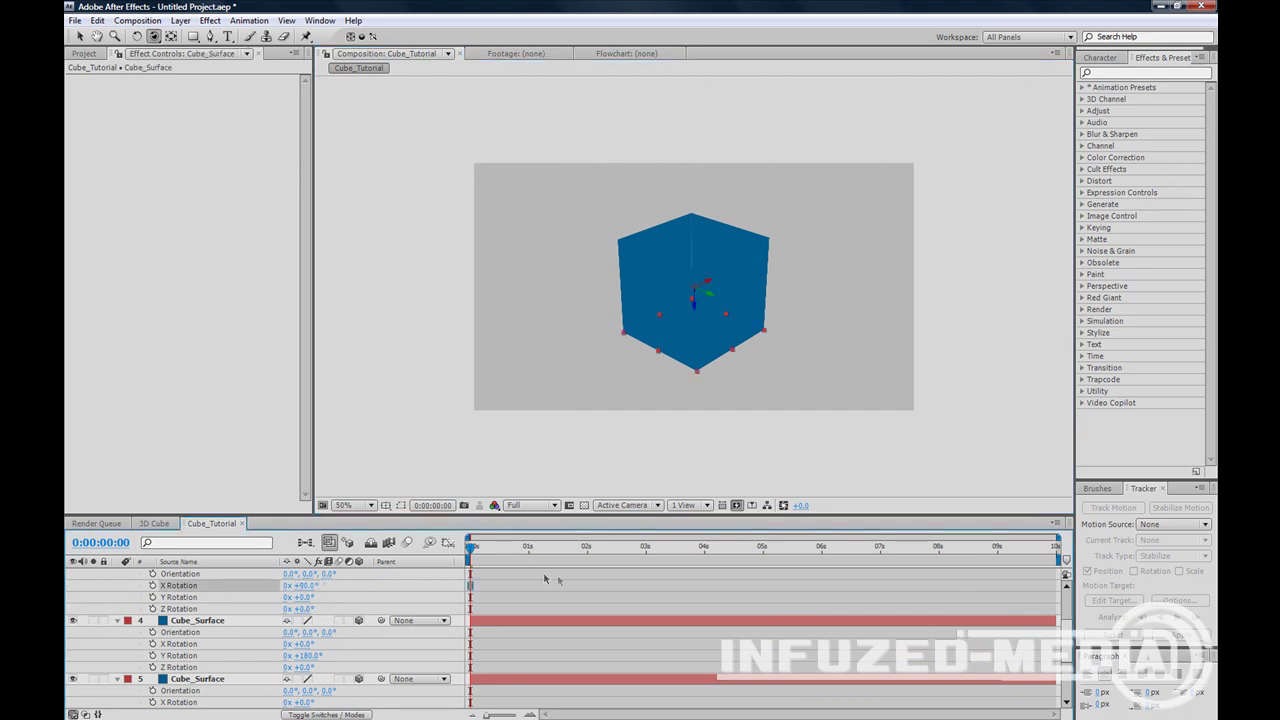
{"action": "scroll", "coordinate": [354, 638], "scroll_direction": "up", "scroll_amount": 2}
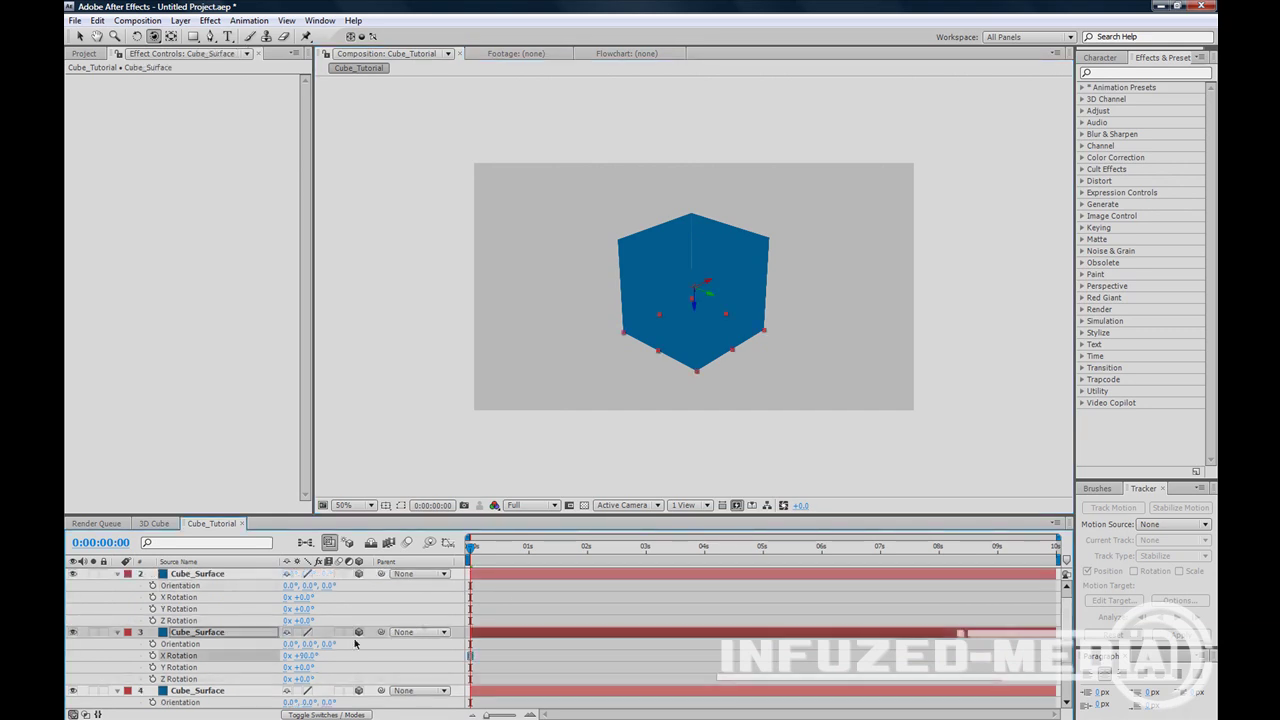
{"action": "left_click", "coordinate": [303, 597]}
Orbit the camera to inspect the cube's top and front
{"action": "left_click_drag", "start_coordinate": [795, 310], "coordinate": [838, 316]}
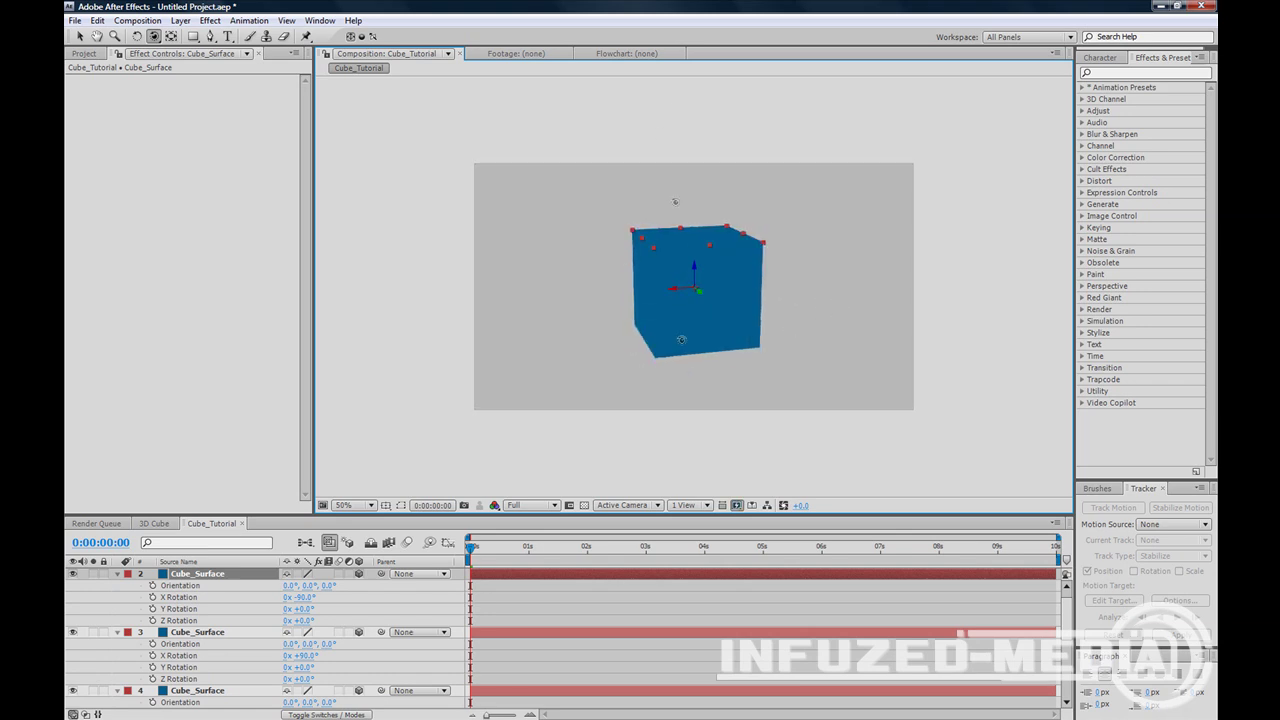
{"action": "left_click_drag", "start_coordinate": [740, 322], "coordinate": [641, 351]}
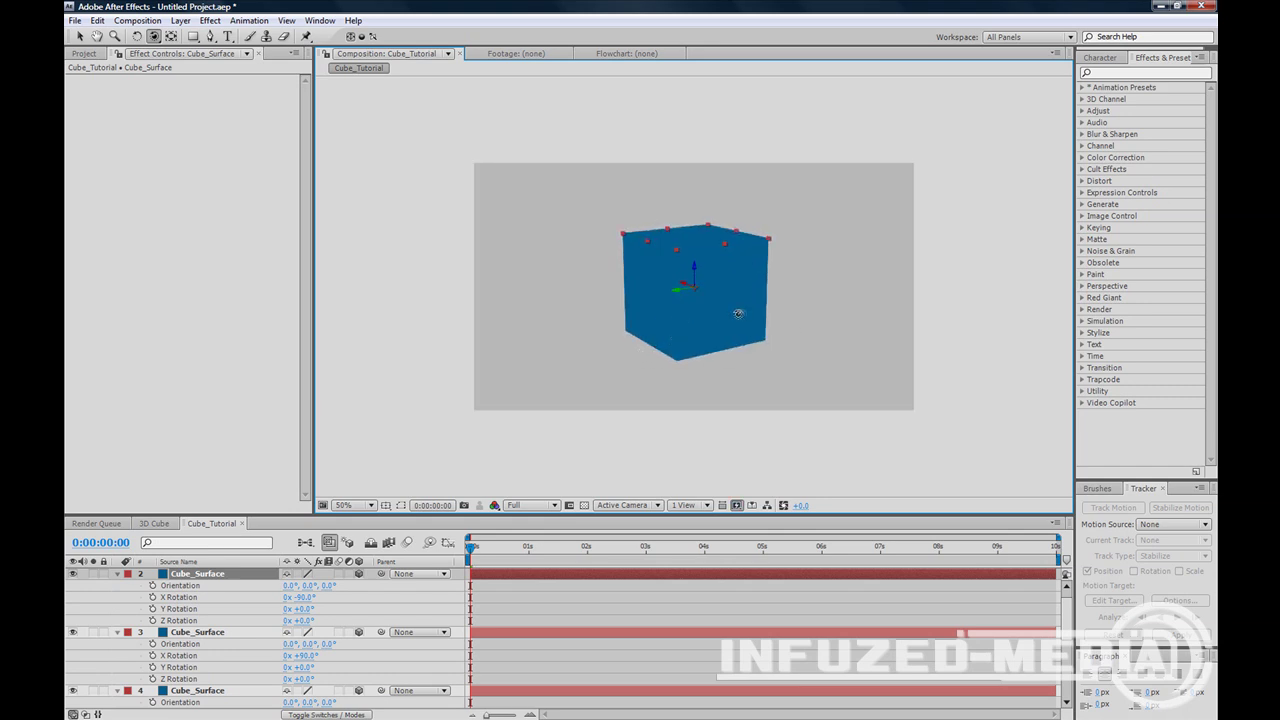
{"action": "left_click_drag", "start_coordinate": [738, 314], "coordinate": [626, 303]}
Zoom in, orbit the camera around the cube, then zoom back out to 50%
{"action": "key", "text": "period"}
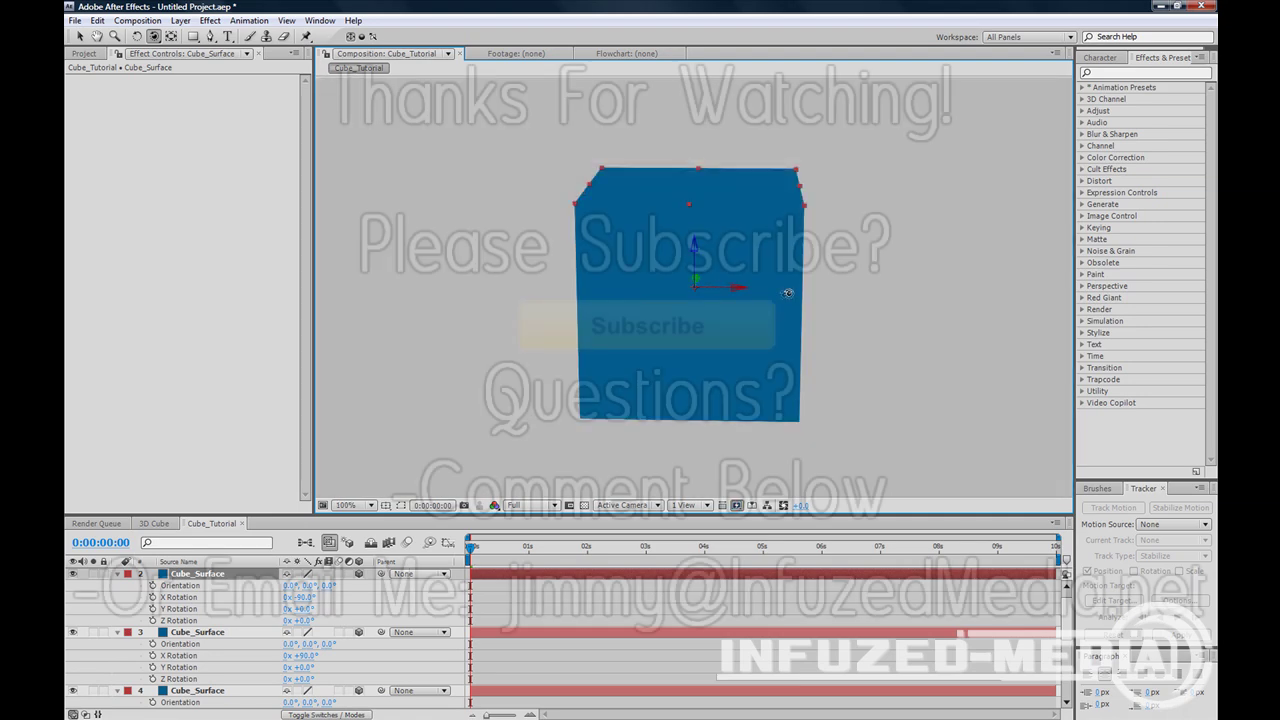
{"action": "left_click_drag", "start_coordinate": [788, 293], "coordinate": [937, 304]}
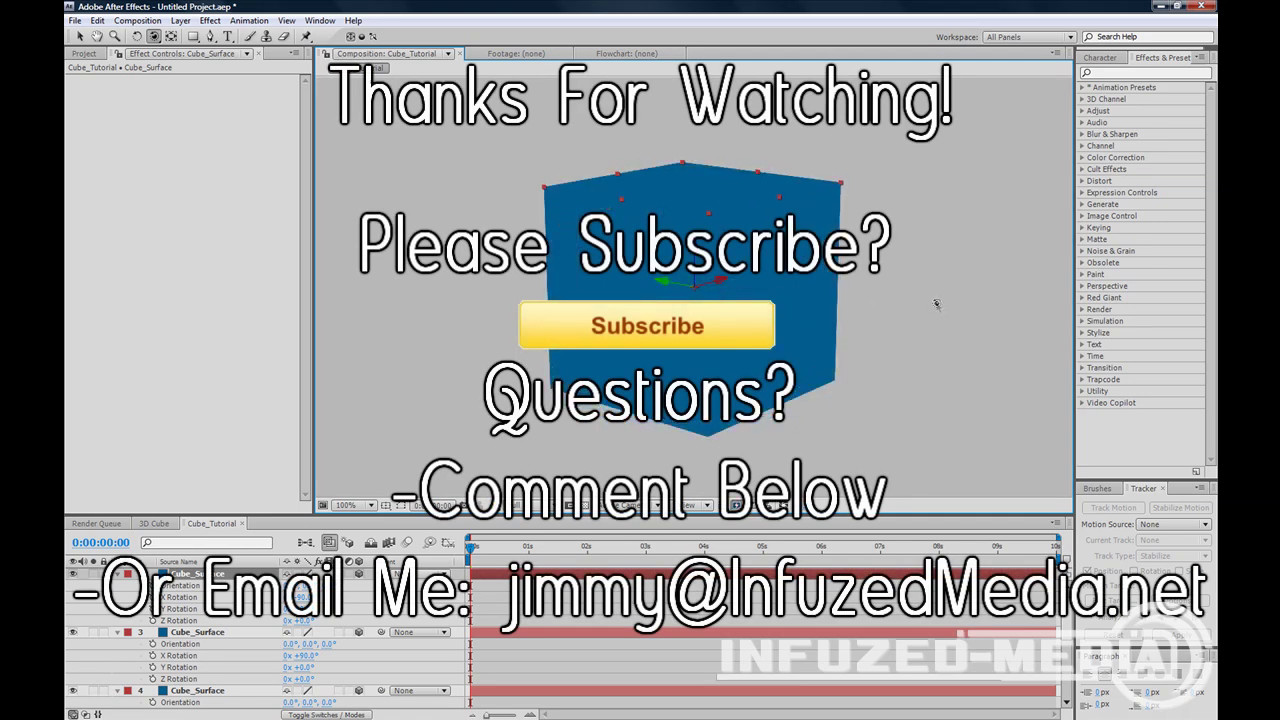
{"action": "key", "text": "comma"}
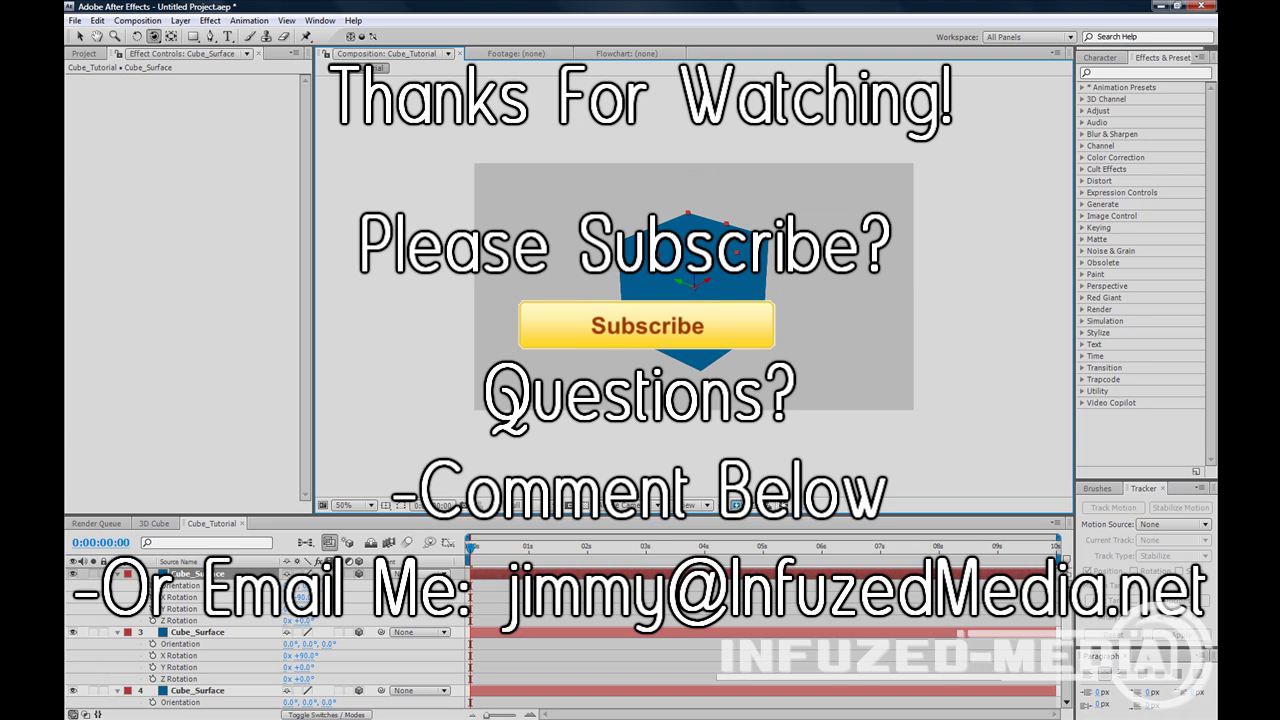